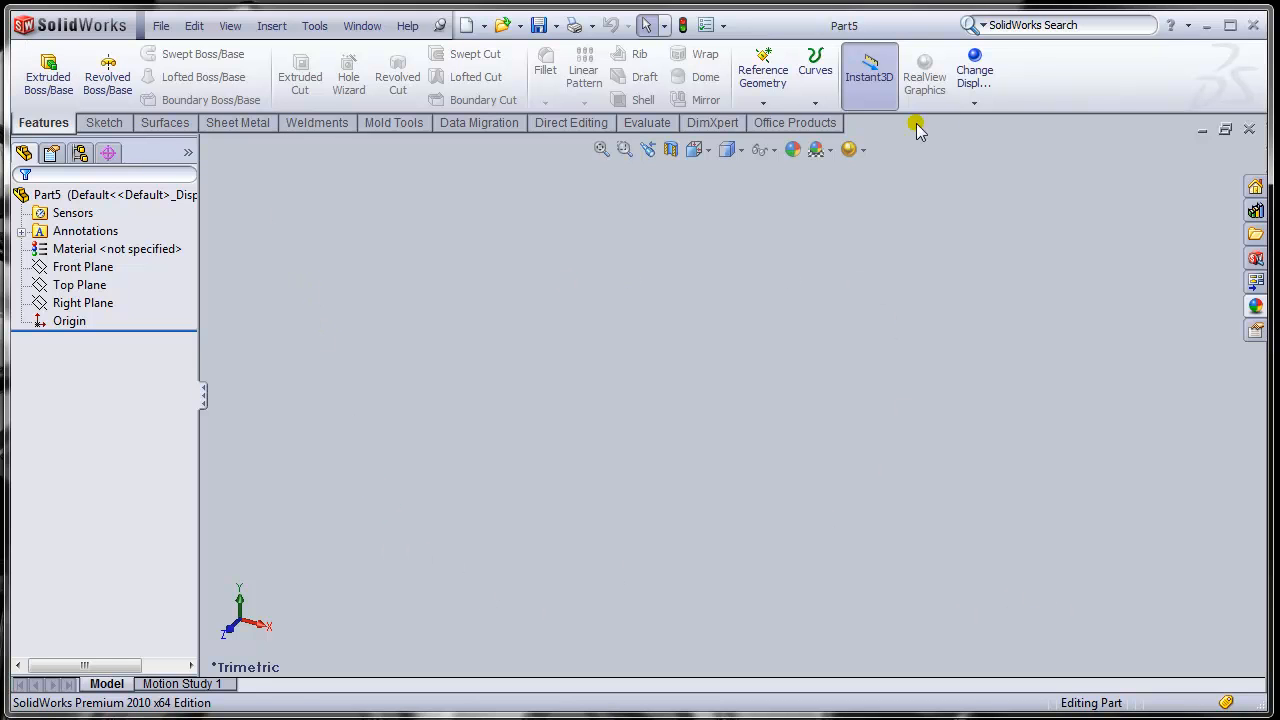
{"action": "left_click", "coordinate": [106, 124]}
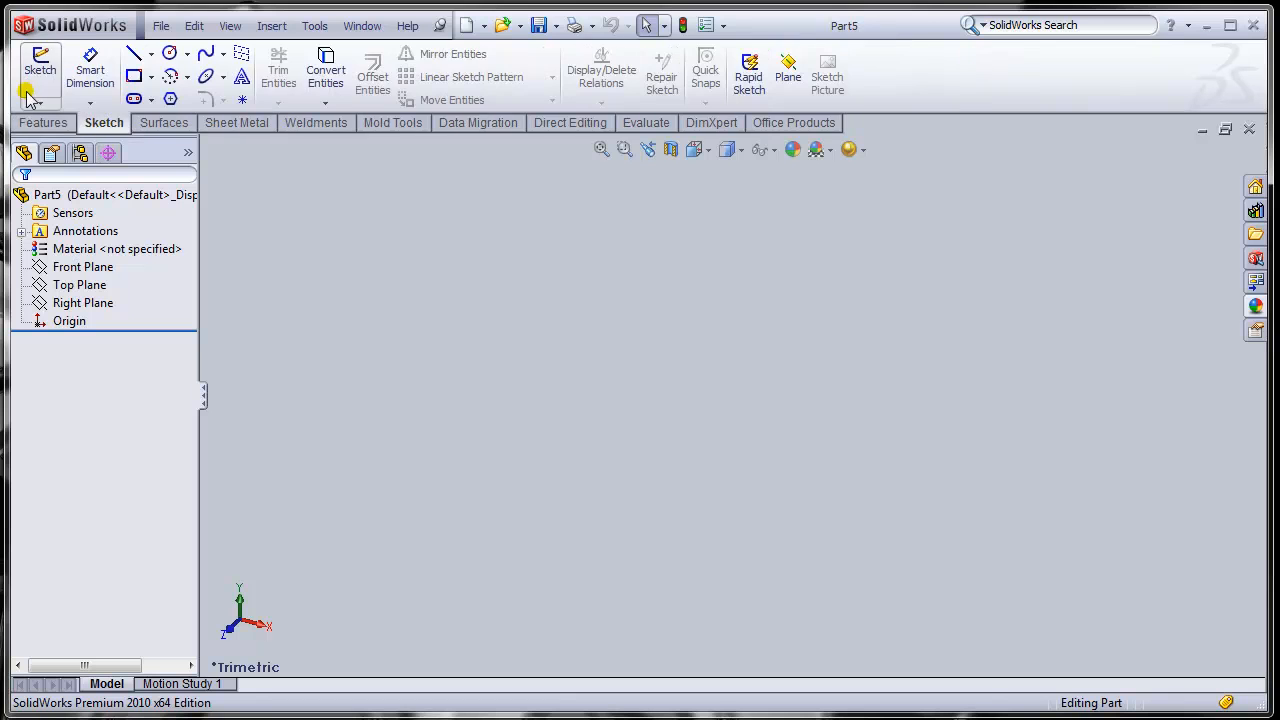
{"action": "left_click", "coordinate": [44, 123]}
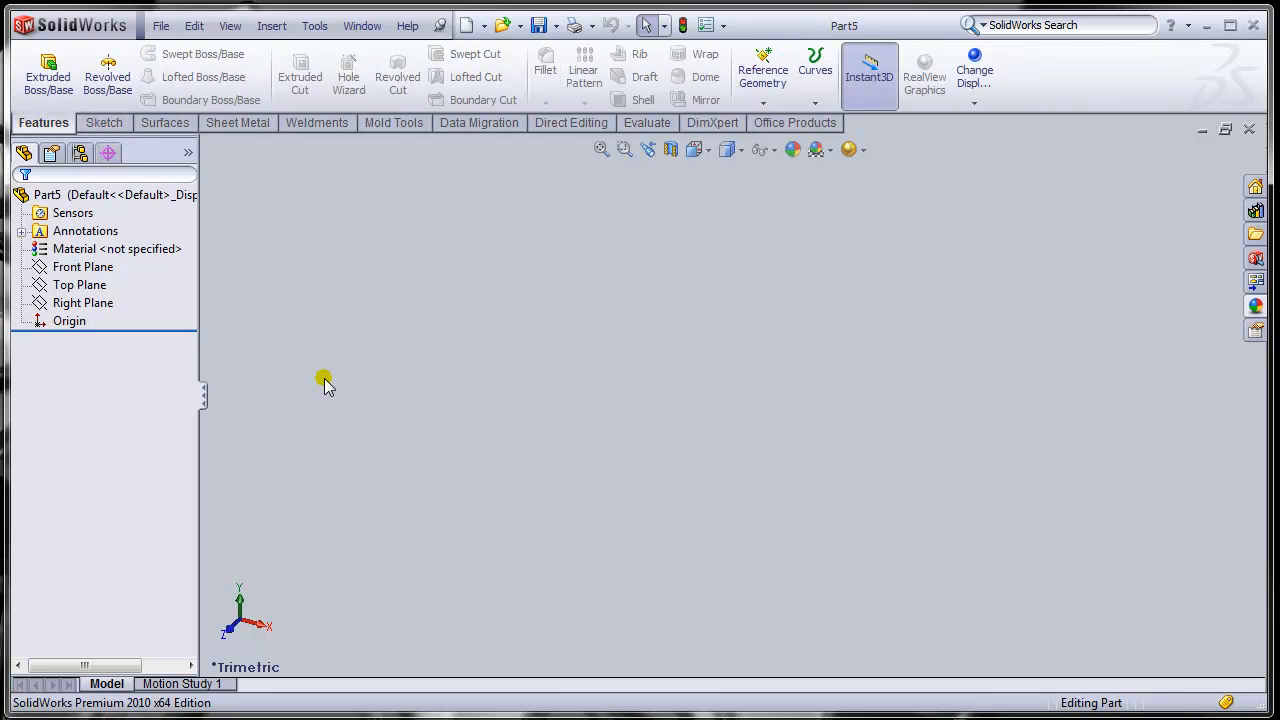
{"action": "left_click", "coordinate": [160, 25]}
{"action": "left_click", "coordinate": [198, 53]}
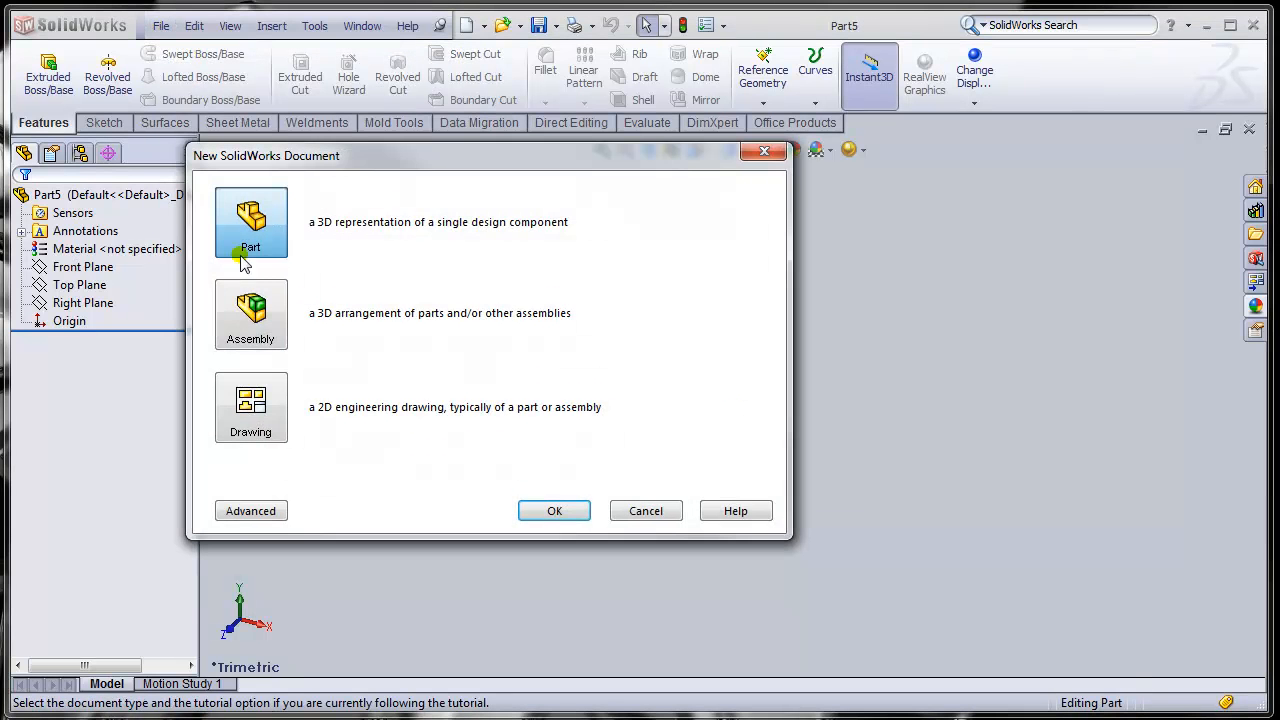
{"action": "left_click", "coordinate": [252, 512]}
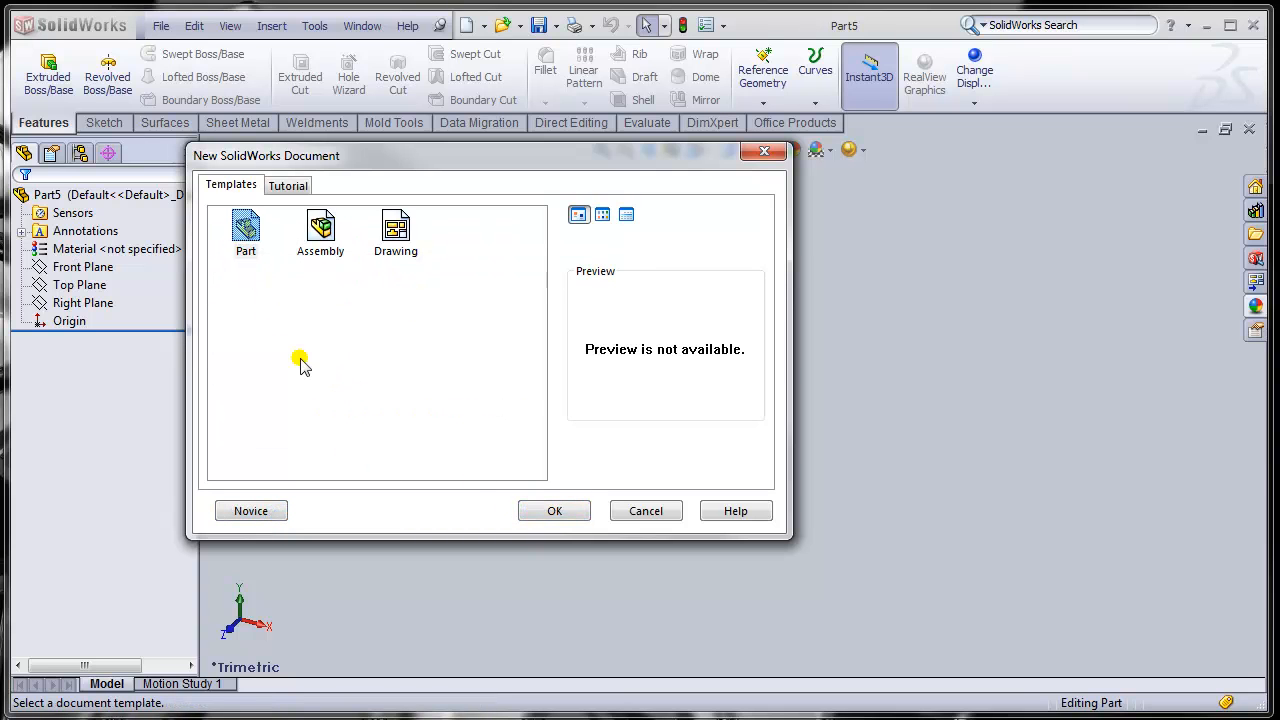
{"action": "left_click", "coordinate": [655, 510]}
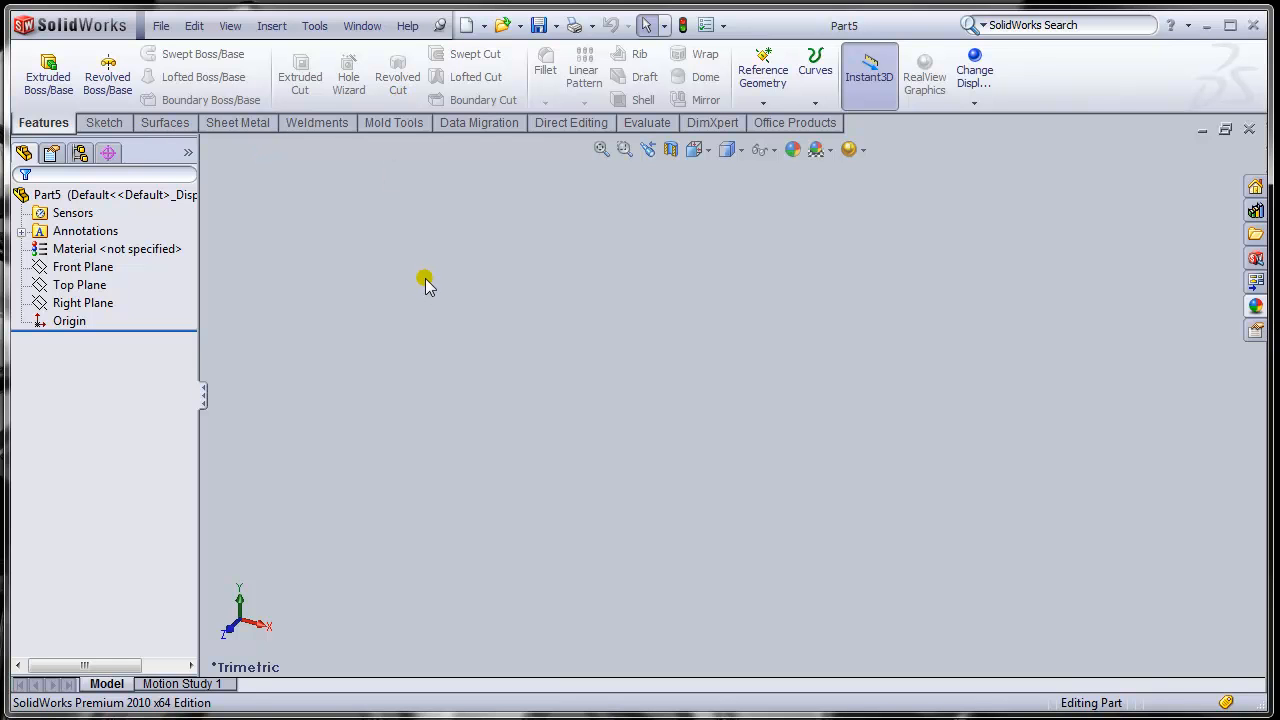
Close the open blank part and create a new document from the Part template
{"action": "left_click", "coordinate": [1249, 130]}
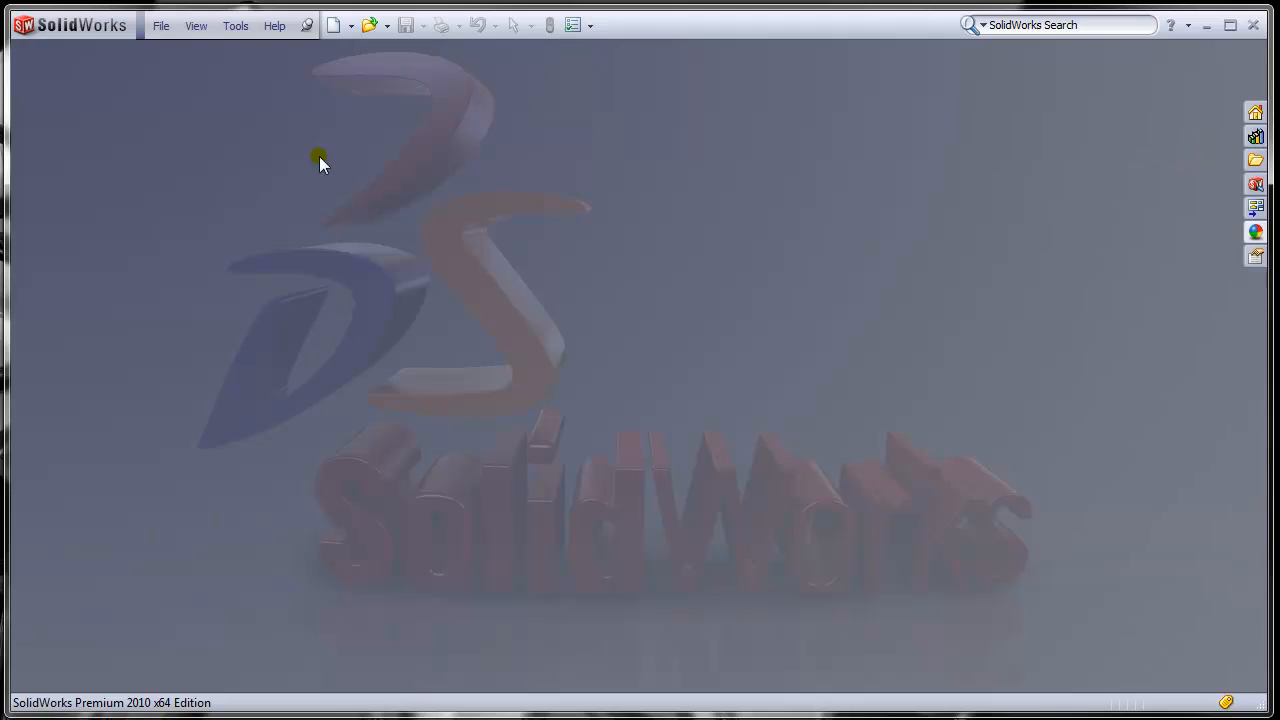
{"action": "left_click", "coordinate": [161, 26]}
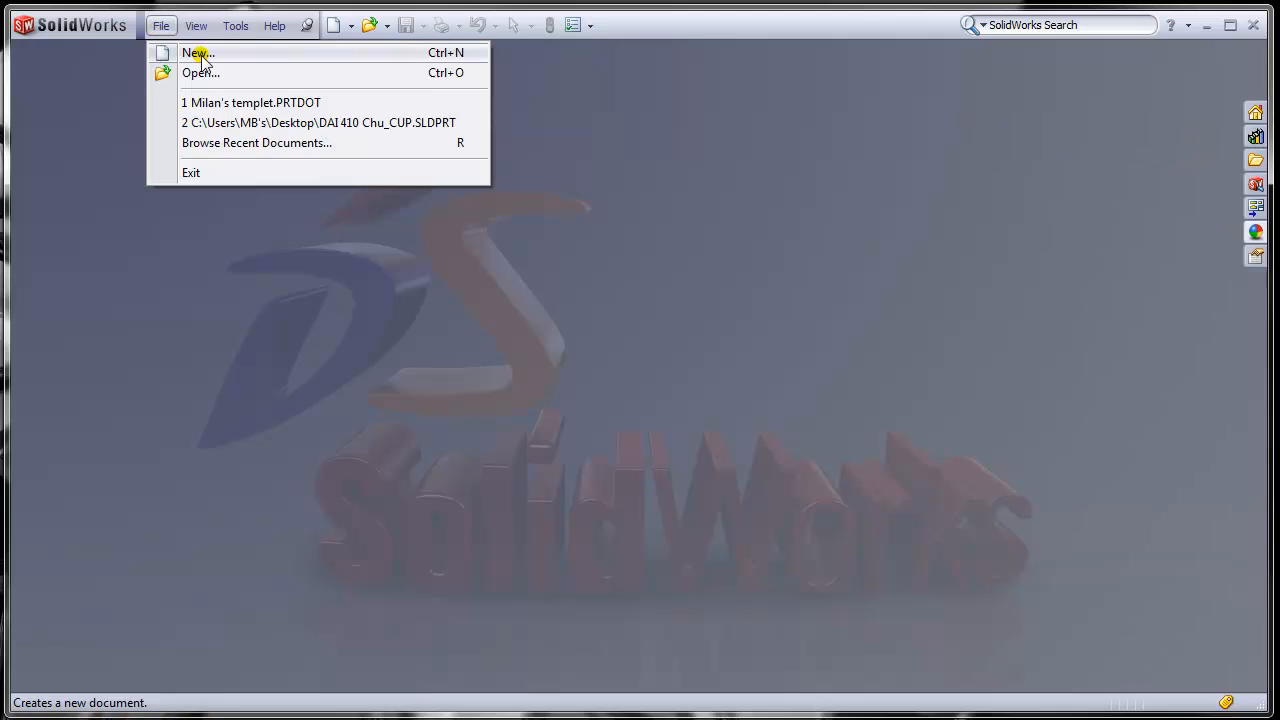
{"action": "left_click", "coordinate": [198, 53]}
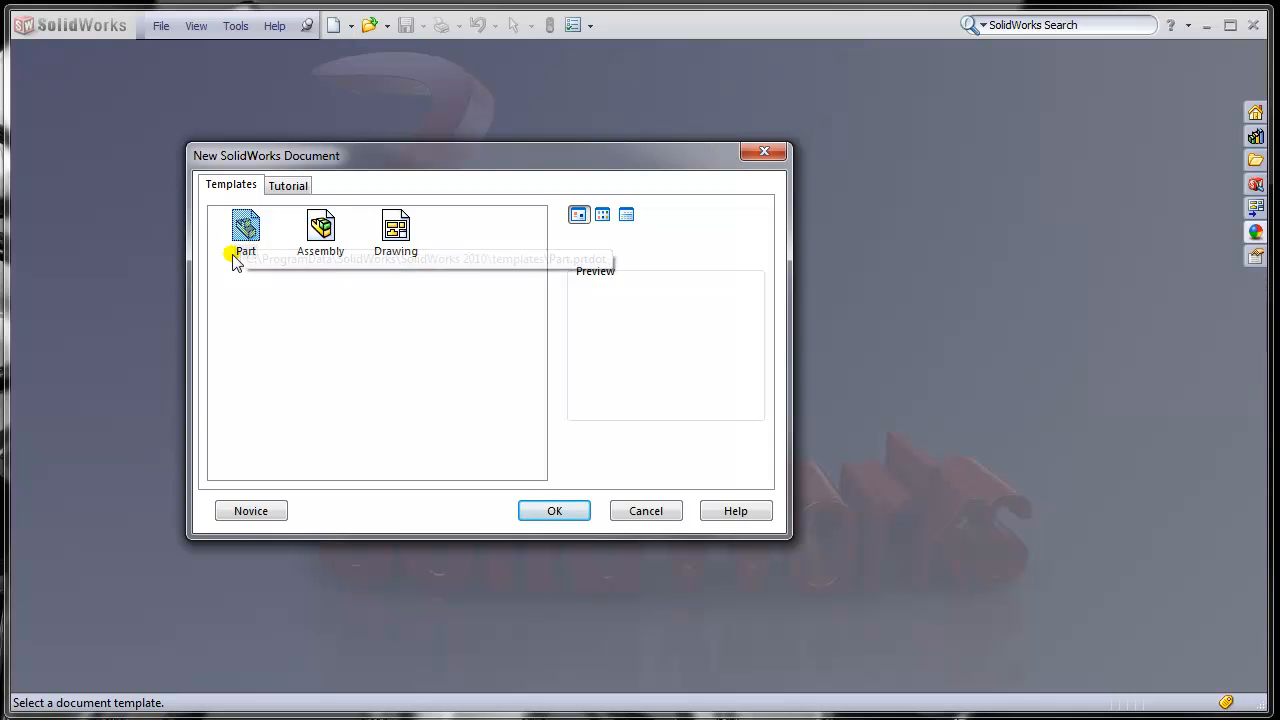
{"action": "left_click", "coordinate": [253, 512]}
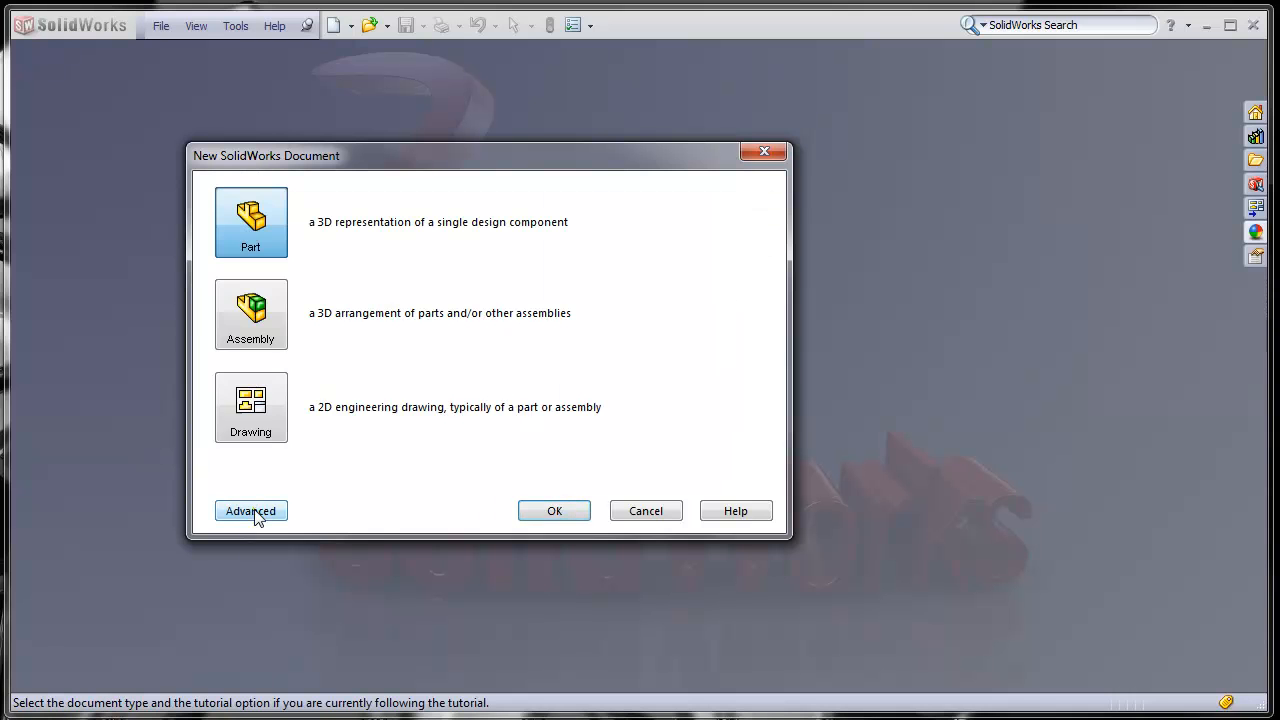
{"action": "left_click", "coordinate": [248, 514]}
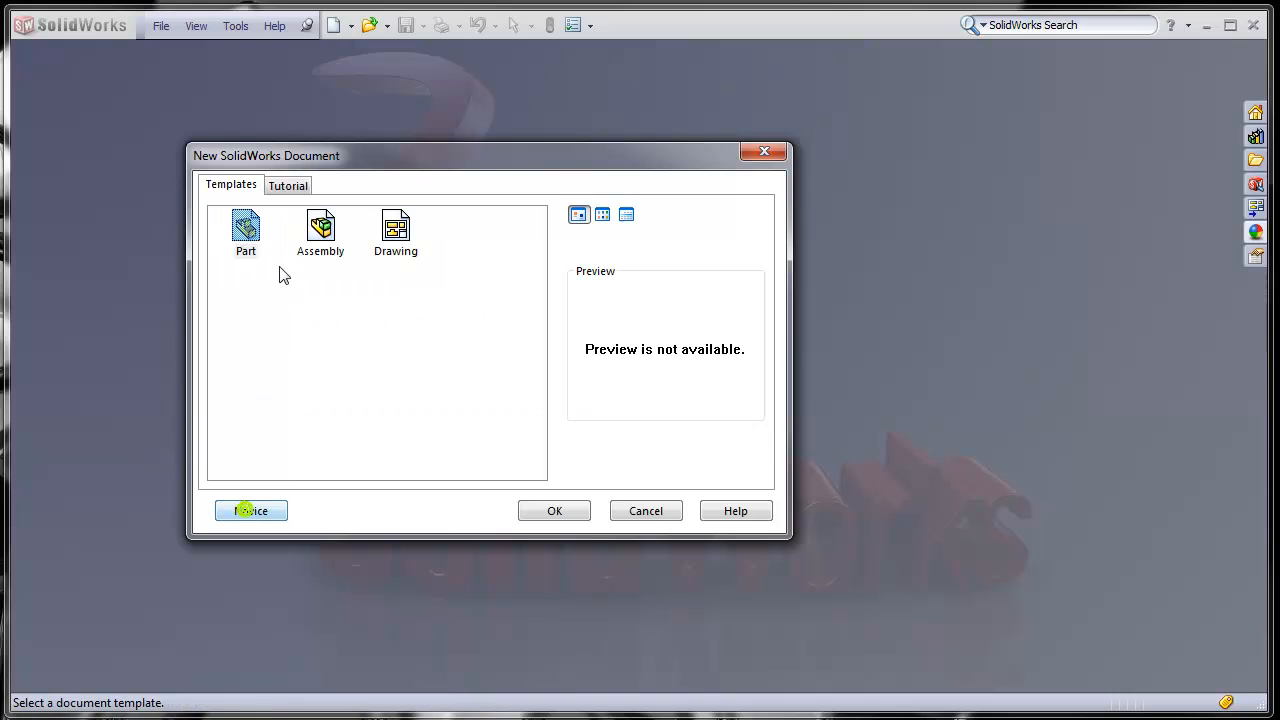
{"action": "left_click", "coordinate": [534, 513]}
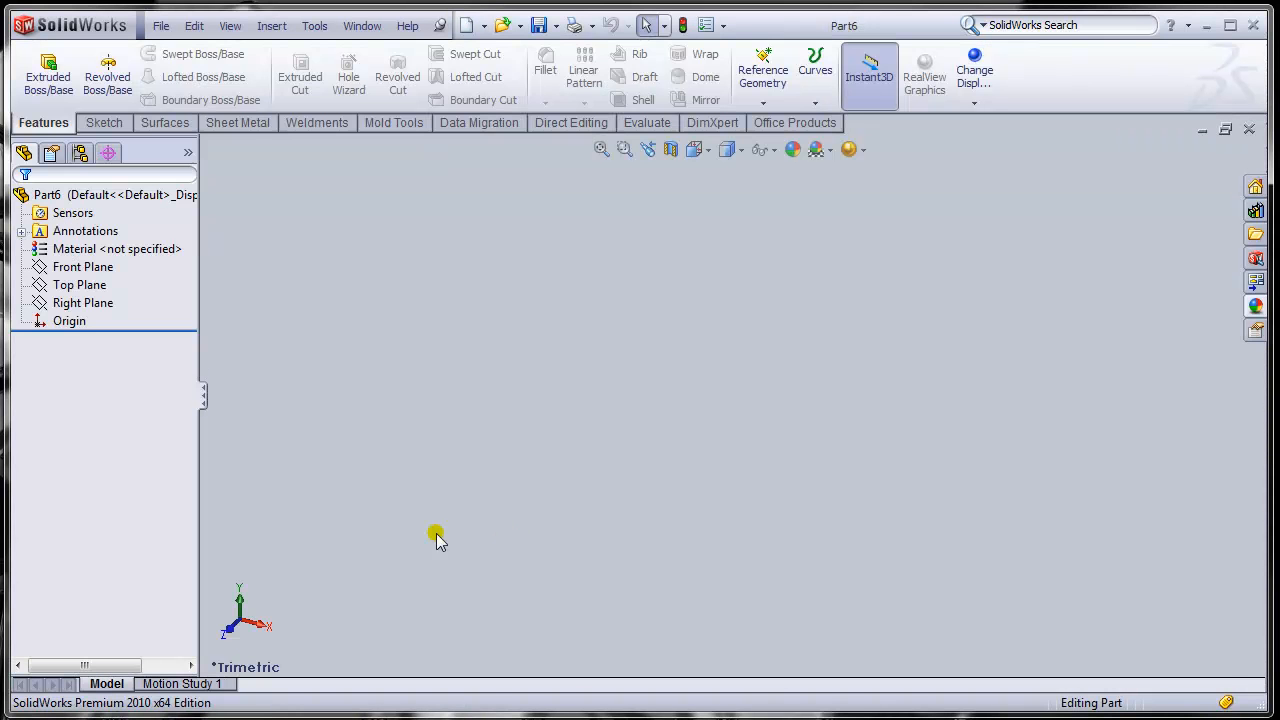
Apply the Reflective Floor Black scene to the new part and show the sketch commands
{"action": "left_click", "coordinate": [829, 149]}
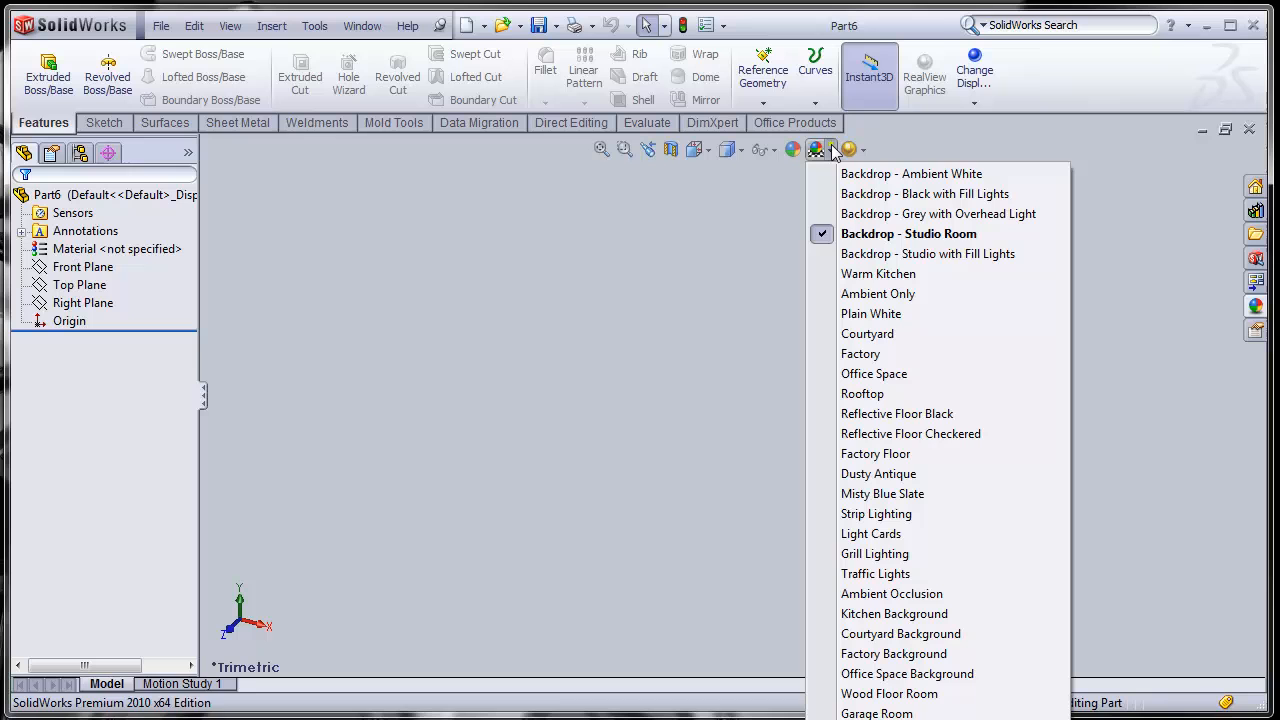
{"action": "left_click", "coordinate": [880, 413]}
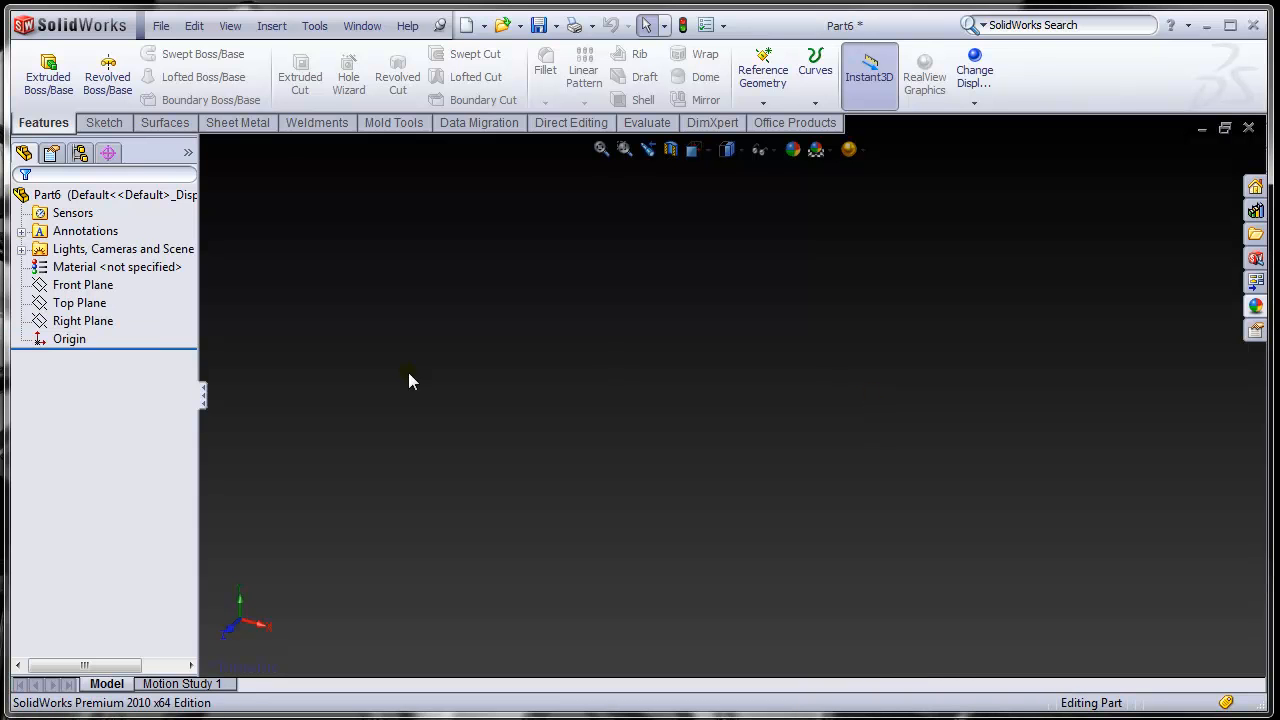
{"action": "left_click", "coordinate": [104, 122]}
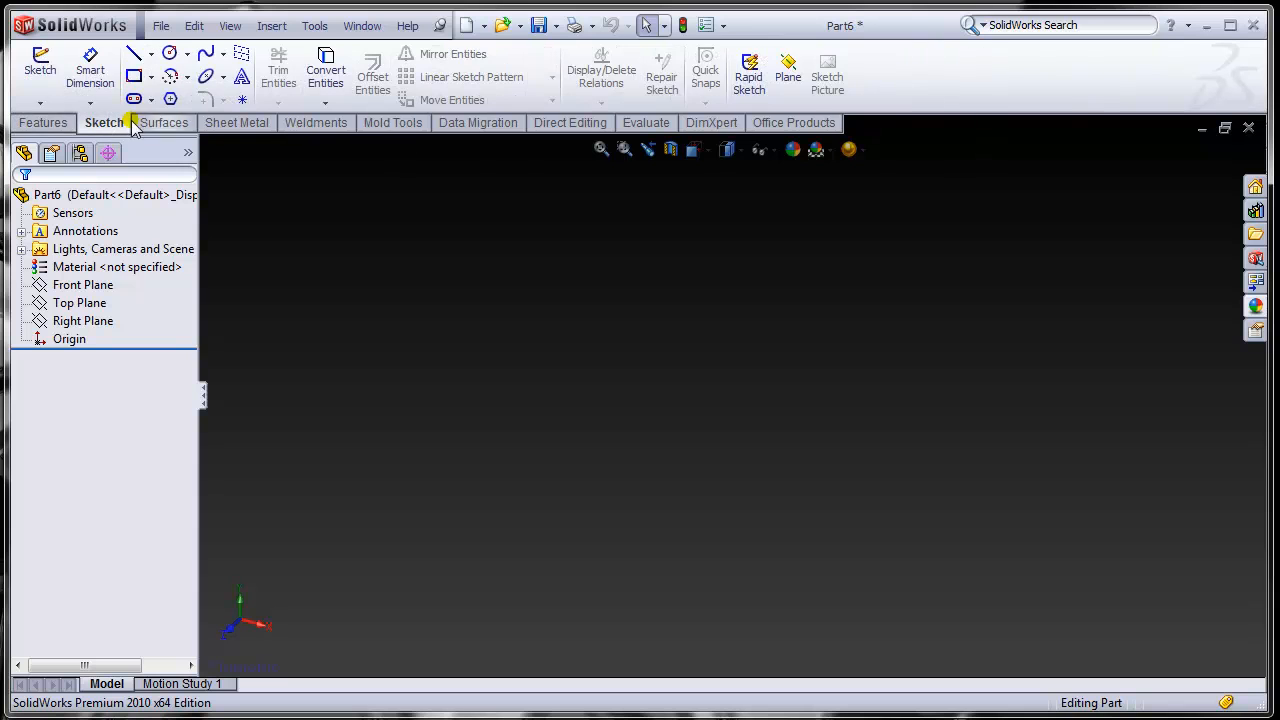
Open the View page of the system options and switch Reverse mouse wheel zoom direction off and back on
{"action": "left_click", "coordinate": [314, 25]}
{"action": "mouse_move", "coordinate": [380, 716]}
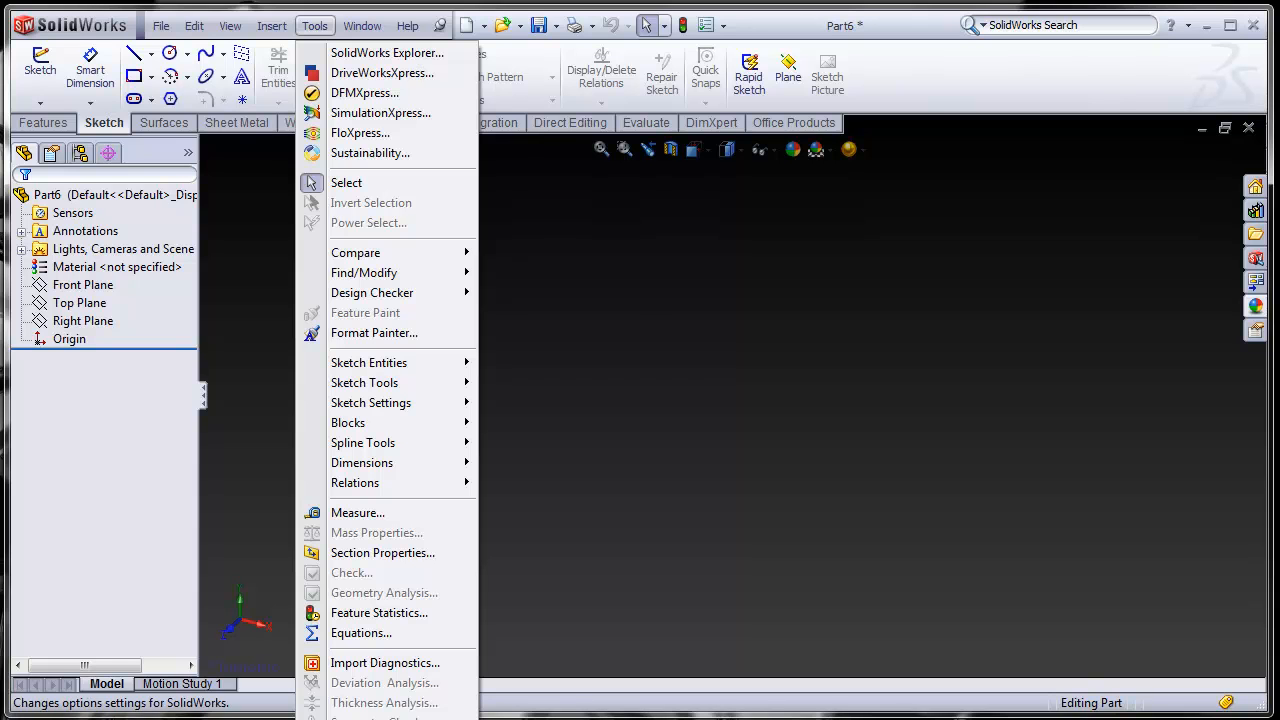
{"action": "left_click", "coordinate": [636, 317]}
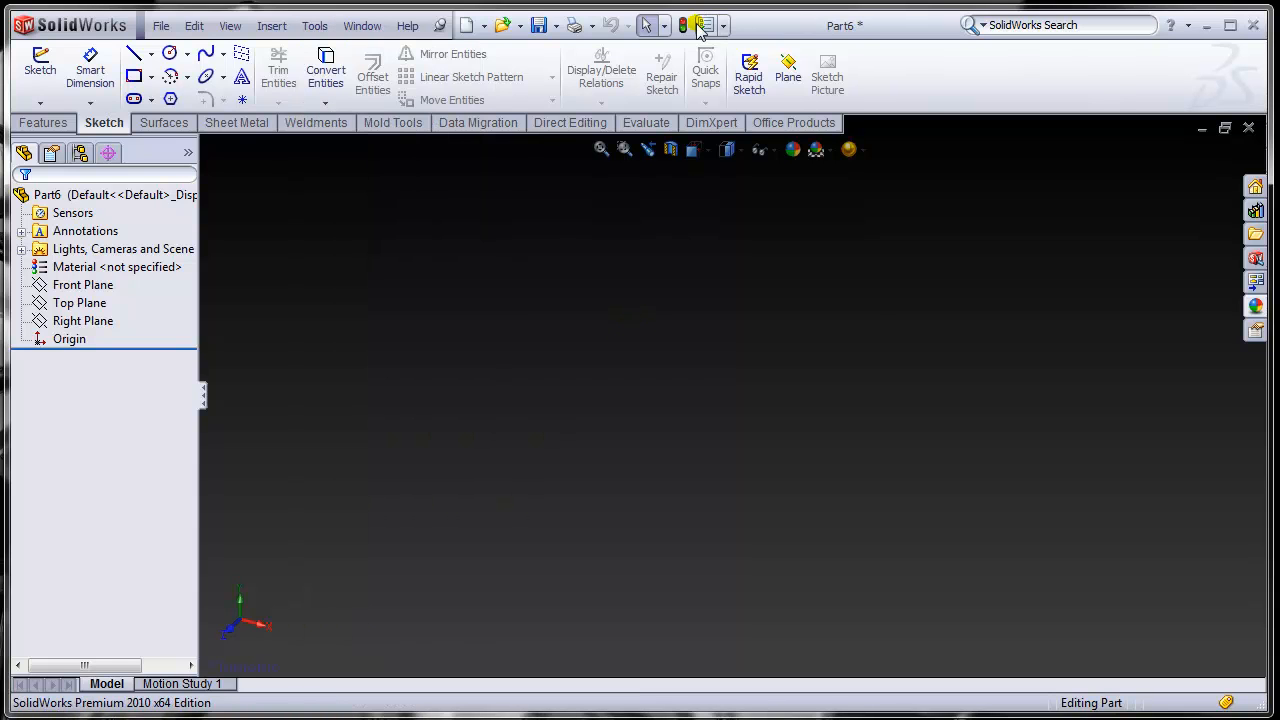
{"action": "left_click", "coordinate": [723, 25]}
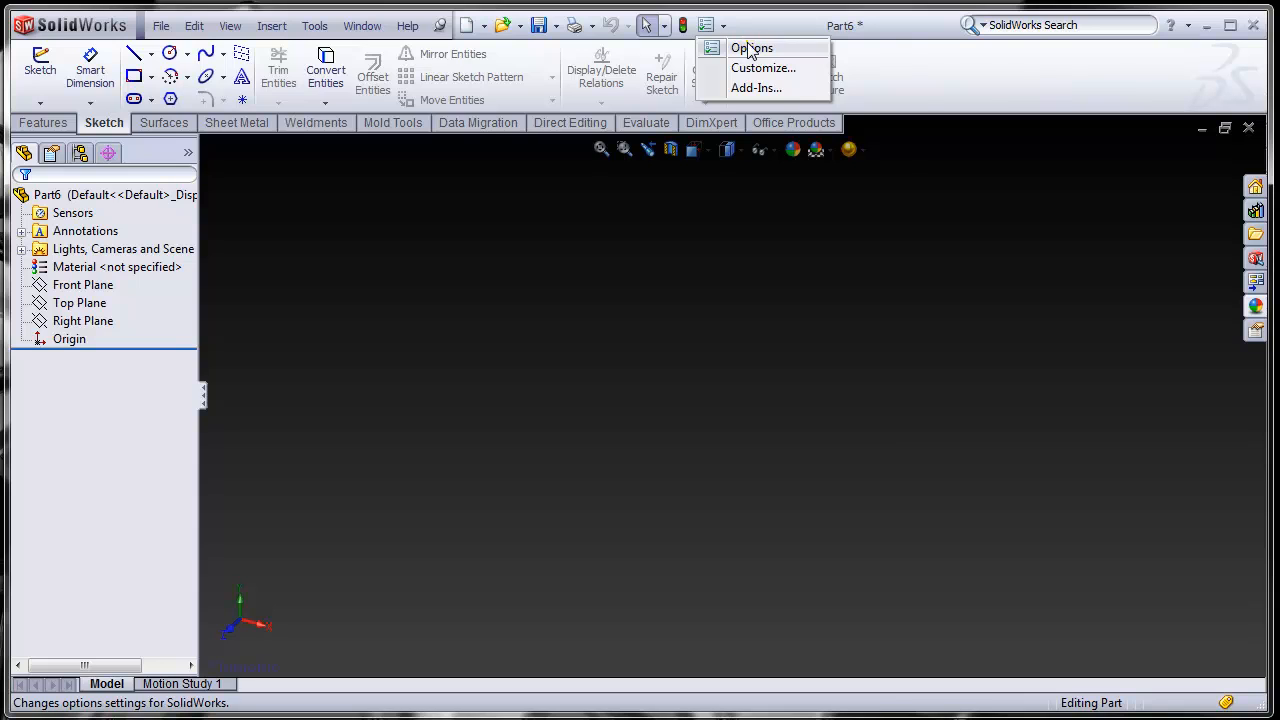
{"action": "left_click", "coordinate": [750, 48]}
{"action": "left_click_drag", "start_coordinate": [390, 72], "coordinate": [408, 44]}
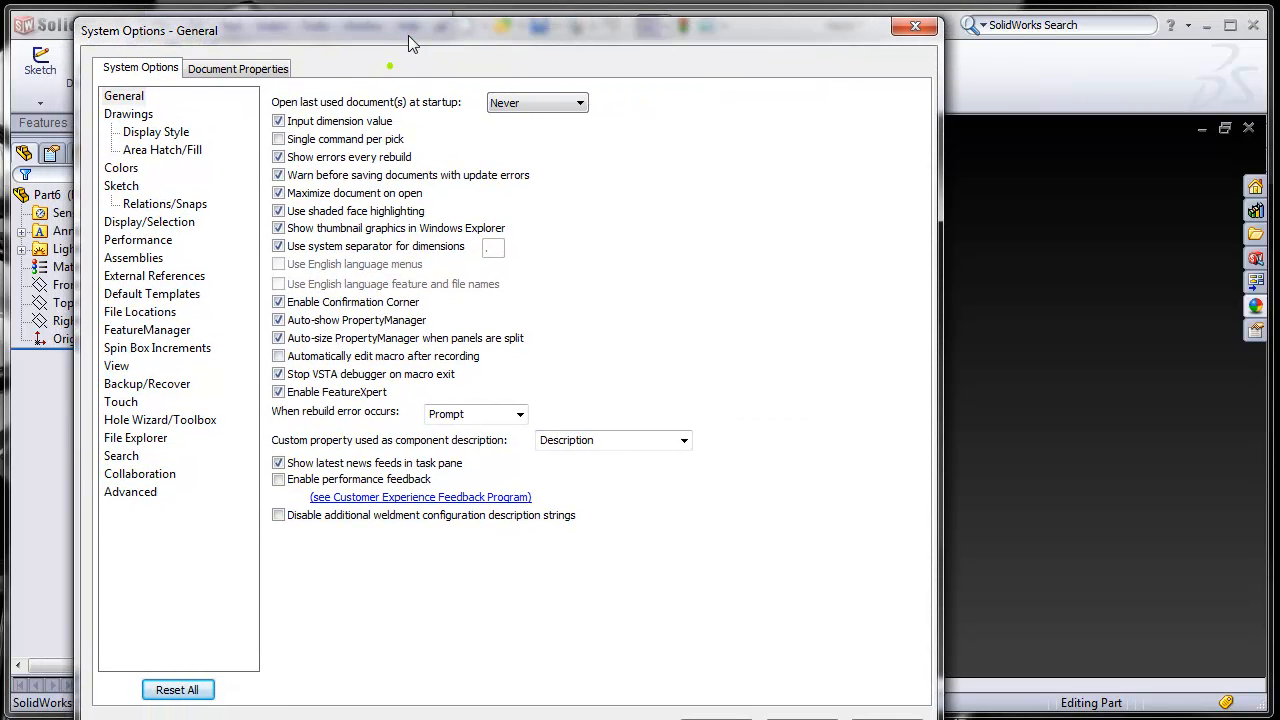
{"action": "left_click", "coordinate": [116, 368]}
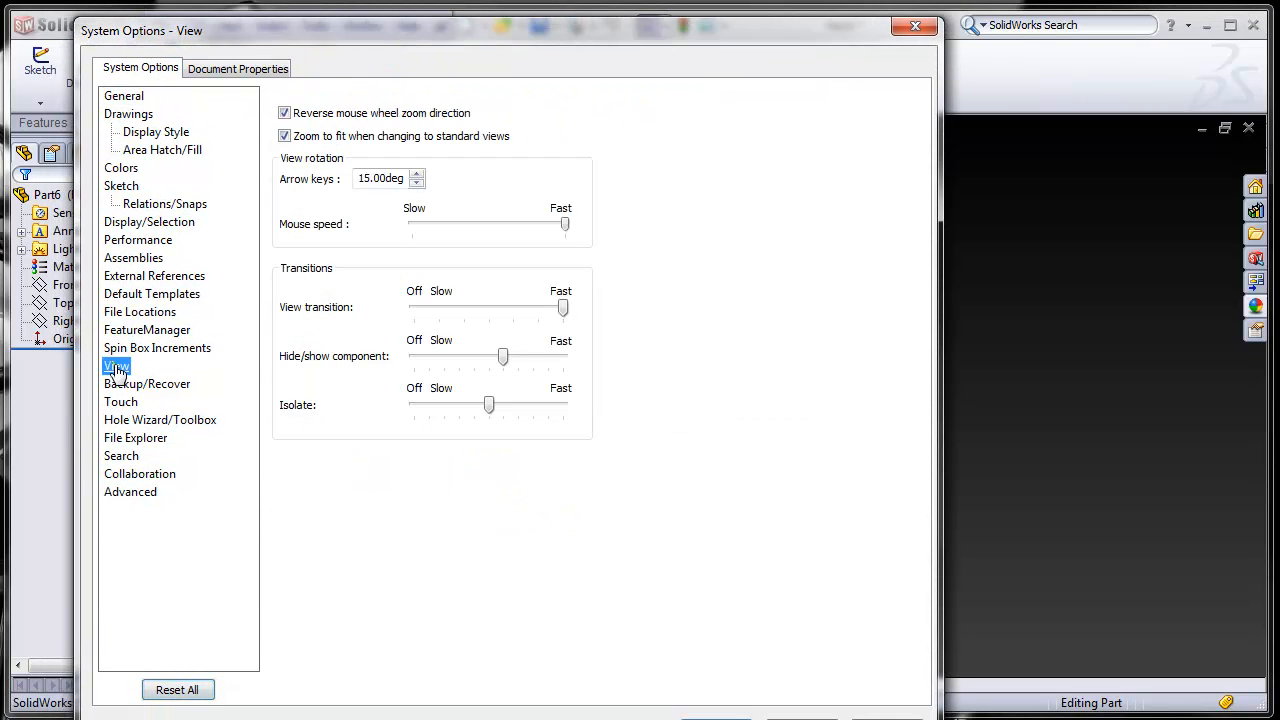
{"action": "left_click", "coordinate": [285, 113]}
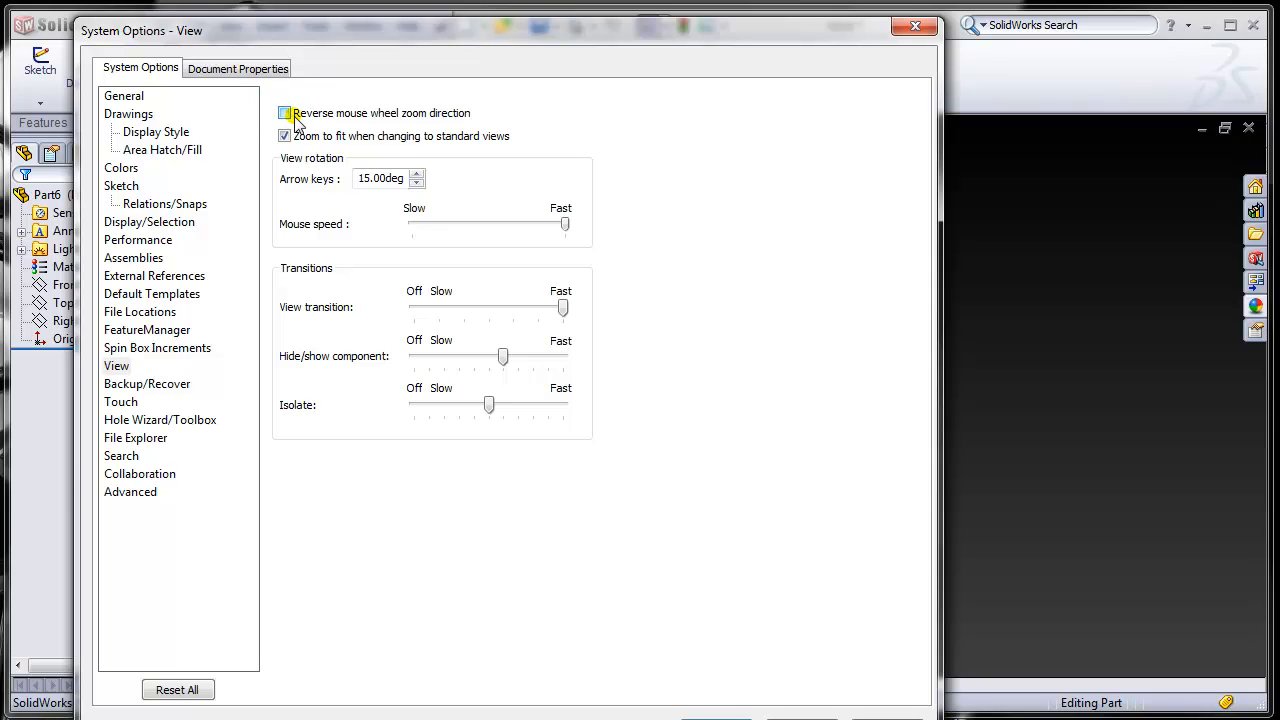
{"action": "left_click", "coordinate": [290, 116]}
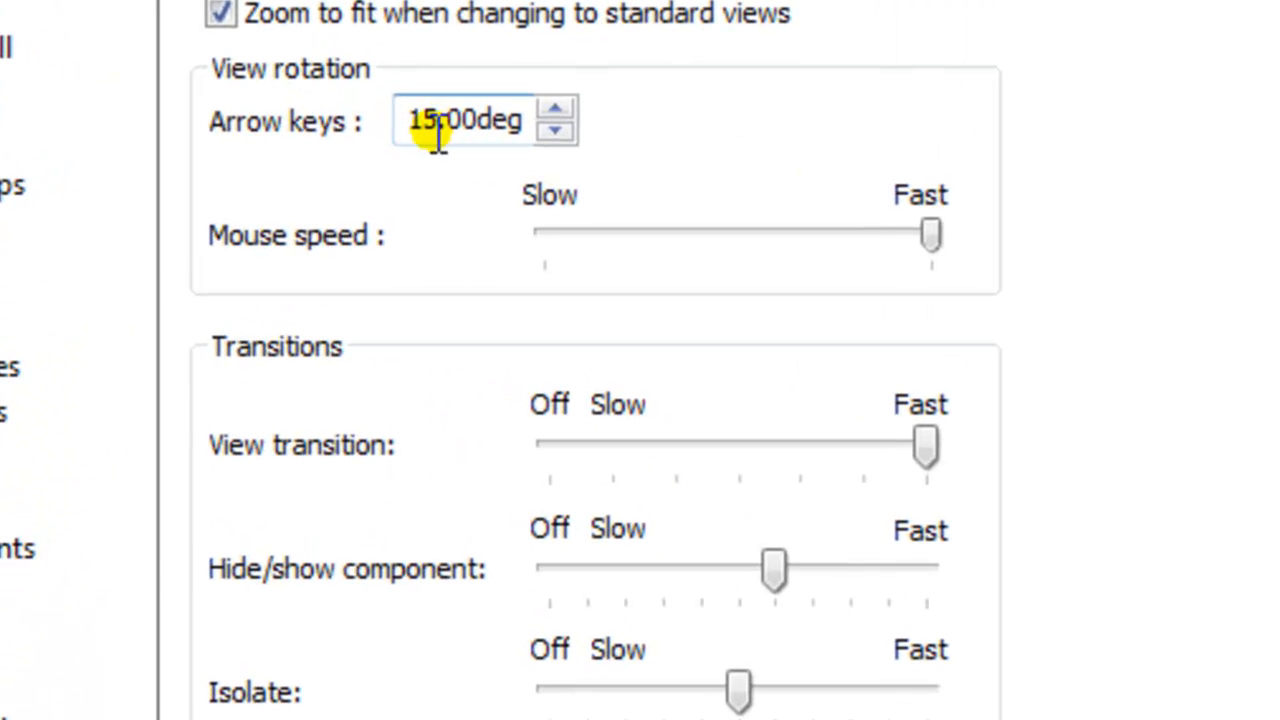
Set the arrow-key view rotation increment to 5 degrees
{"action": "left_click", "coordinate": [438, 135]}
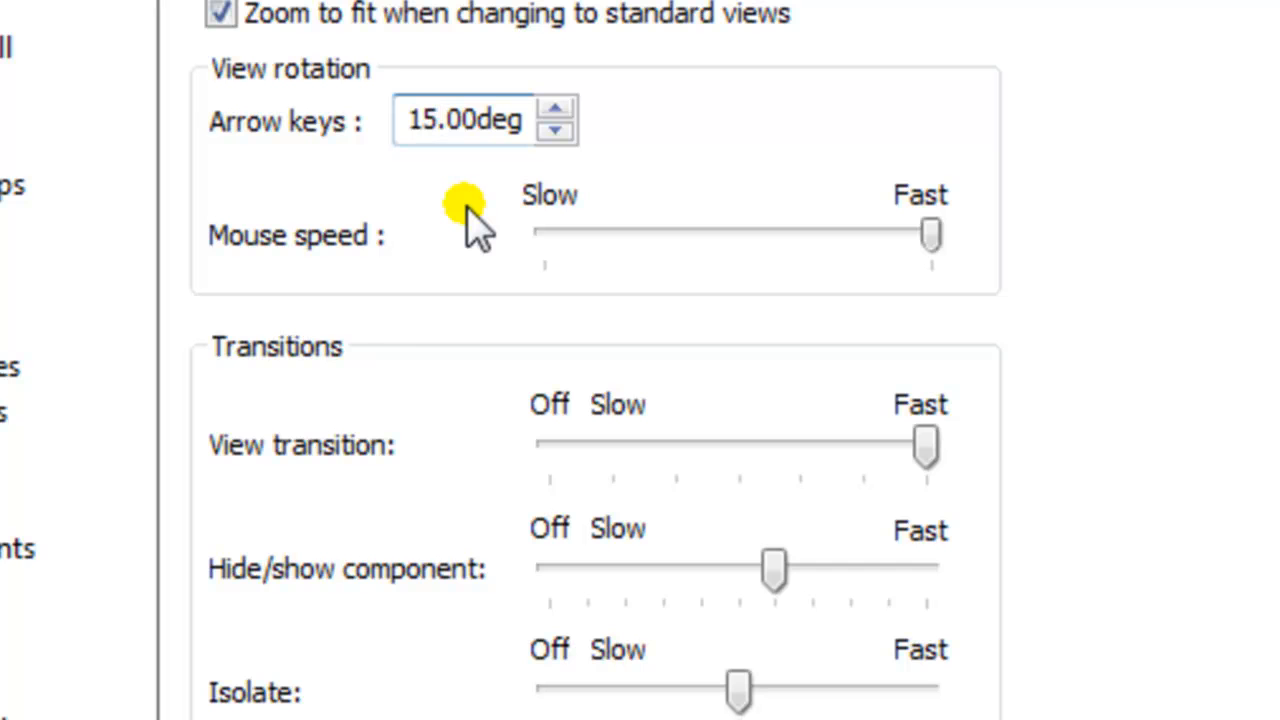
{"action": "key", "text": "BackSpace"}
{"action": "key", "text": "BackSpace"}
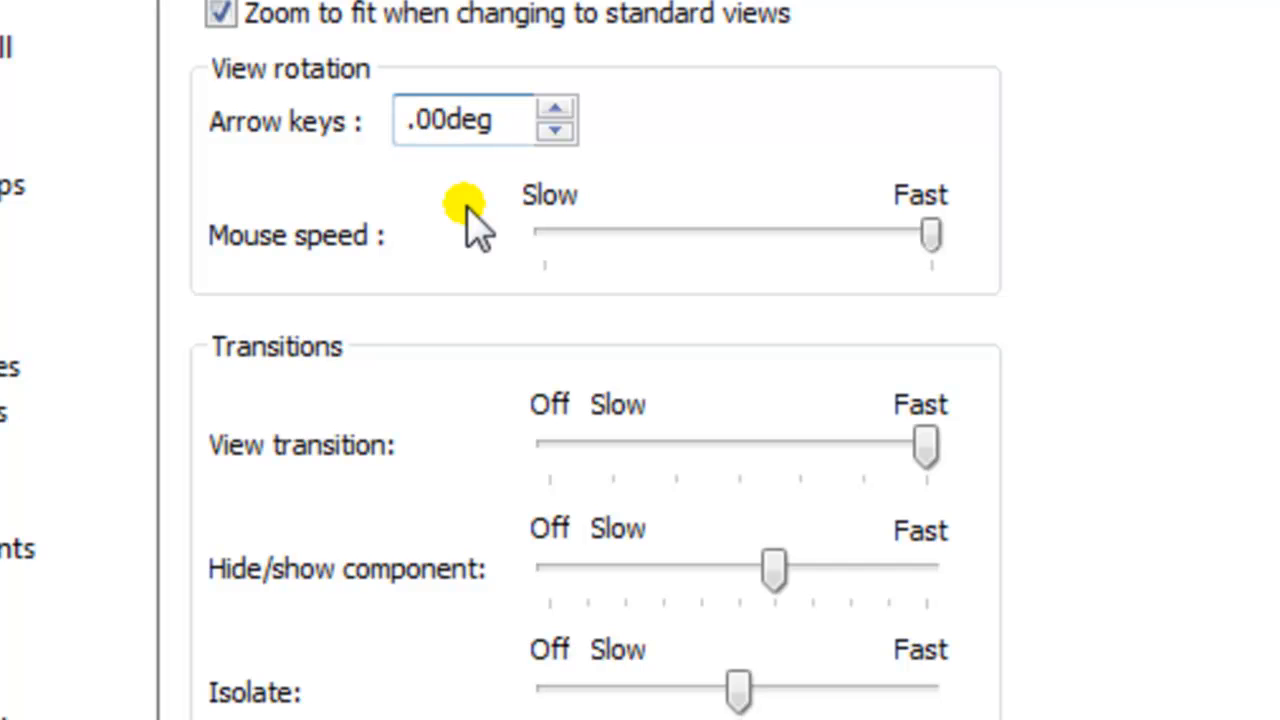
{"action": "key", "text": "Delete"}
{"action": "type", "text": "5"}
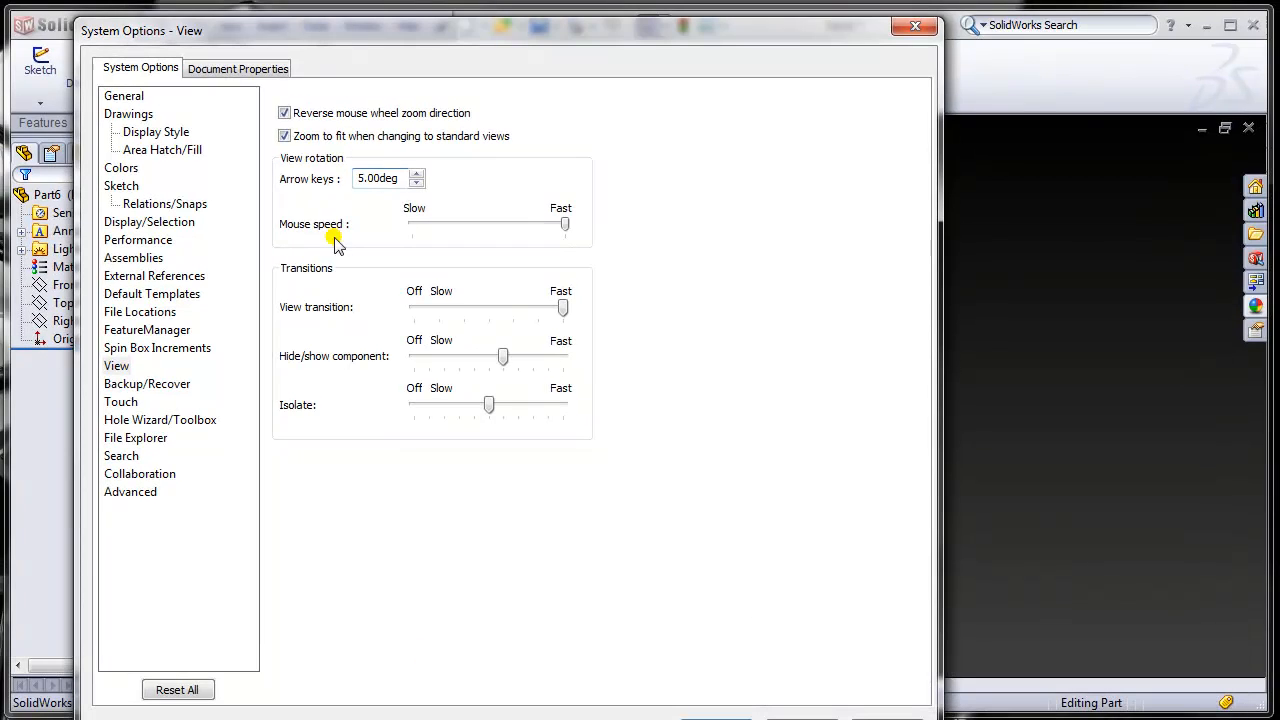
Set the document's shaded and draft image quality resolution to a deviation of about 0.188 mm and close the options
{"action": "left_click", "coordinate": [220, 70]}
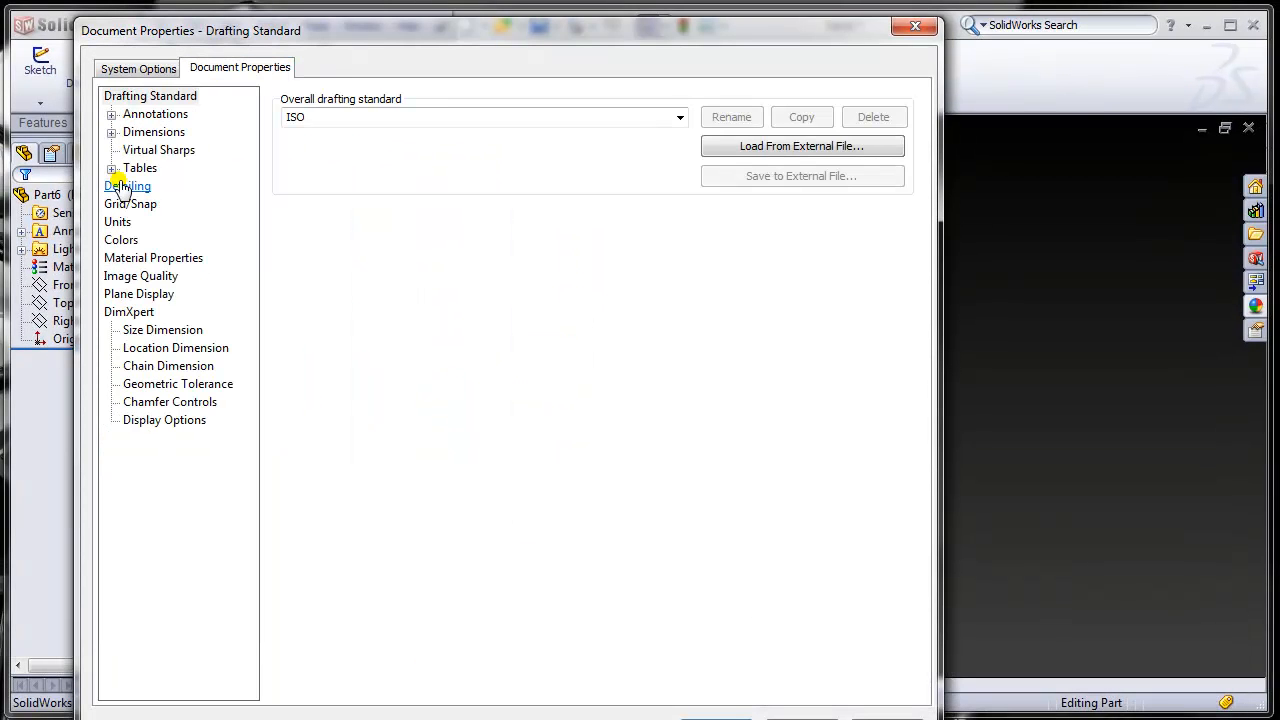
{"action": "left_click", "coordinate": [156, 278]}
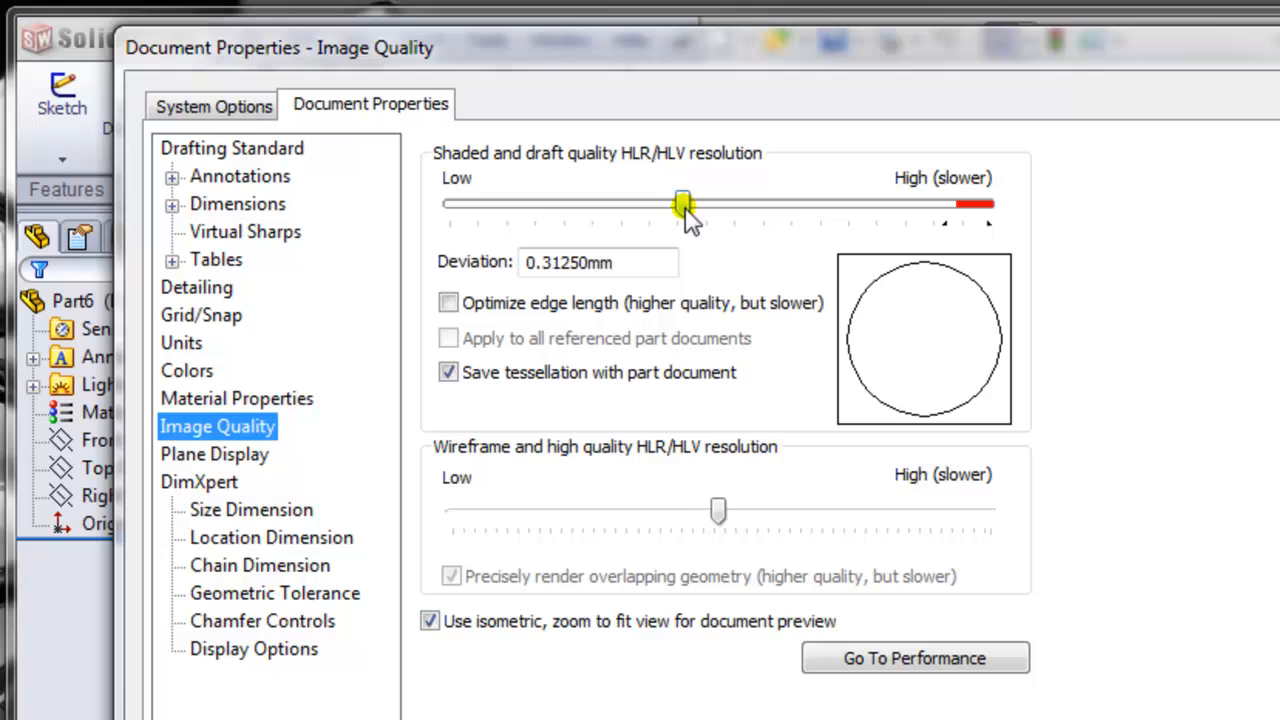
{"action": "left_click_drag", "start_coordinate": [498, 150], "coordinate": [325, 150]}
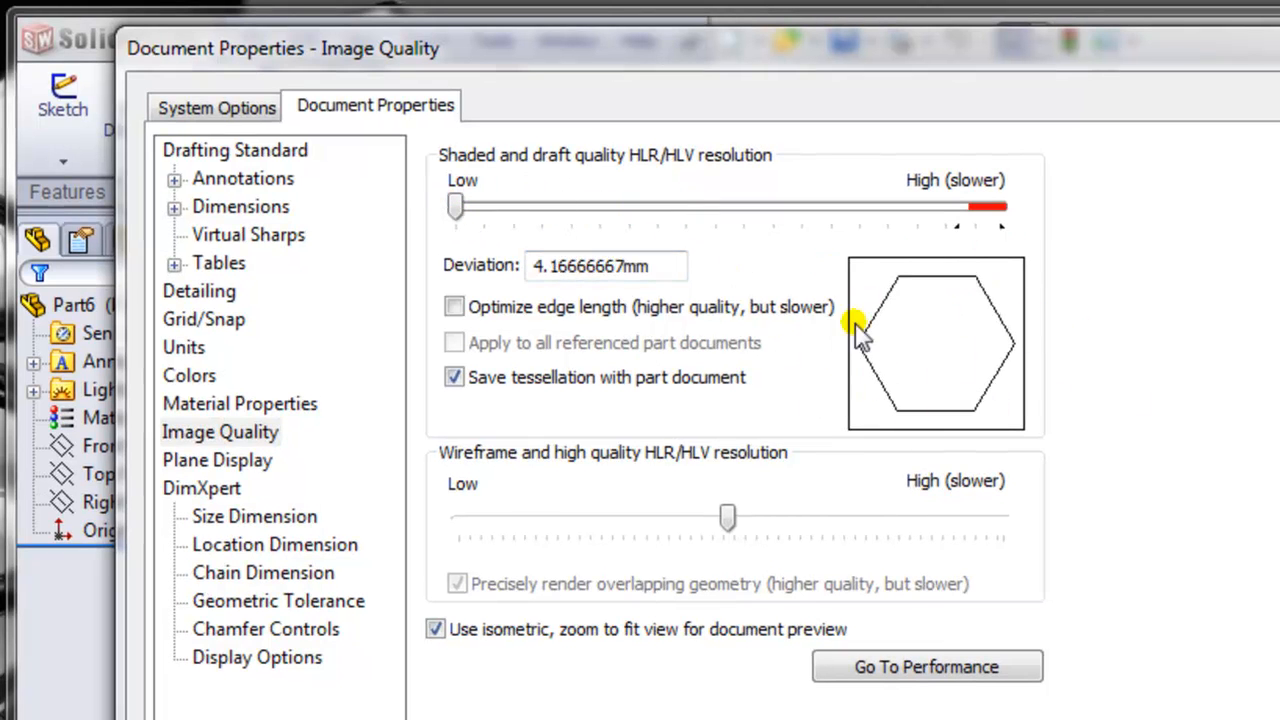
{"action": "mouse_move", "coordinate": [451, 207]}
{"action": "left_mouse_down"}
{"action": "mouse_move", "coordinate": [580, 209]}
{"action": "mouse_move", "coordinate": [682, 262]}
{"action": "mouse_move", "coordinate": [893, 290]}
{"action": "left_mouse_up"}
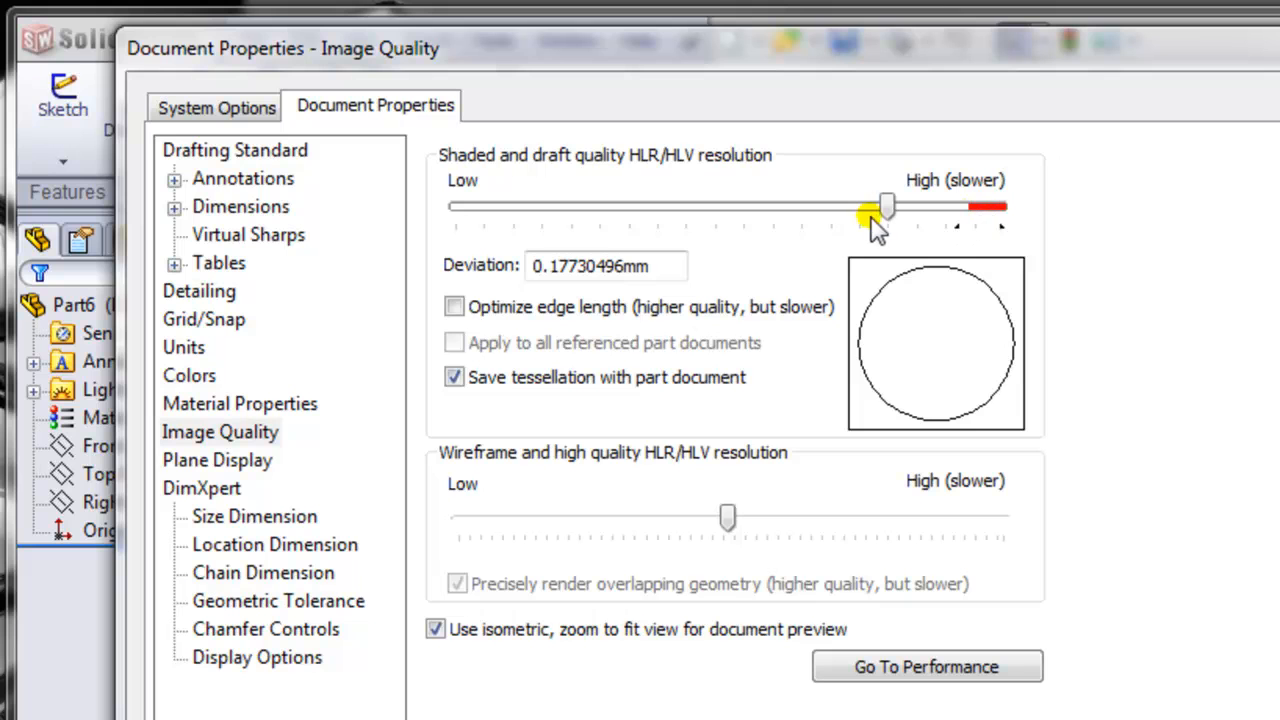
{"action": "left_click_drag", "start_coordinate": [887, 207], "coordinate": [863, 206]}
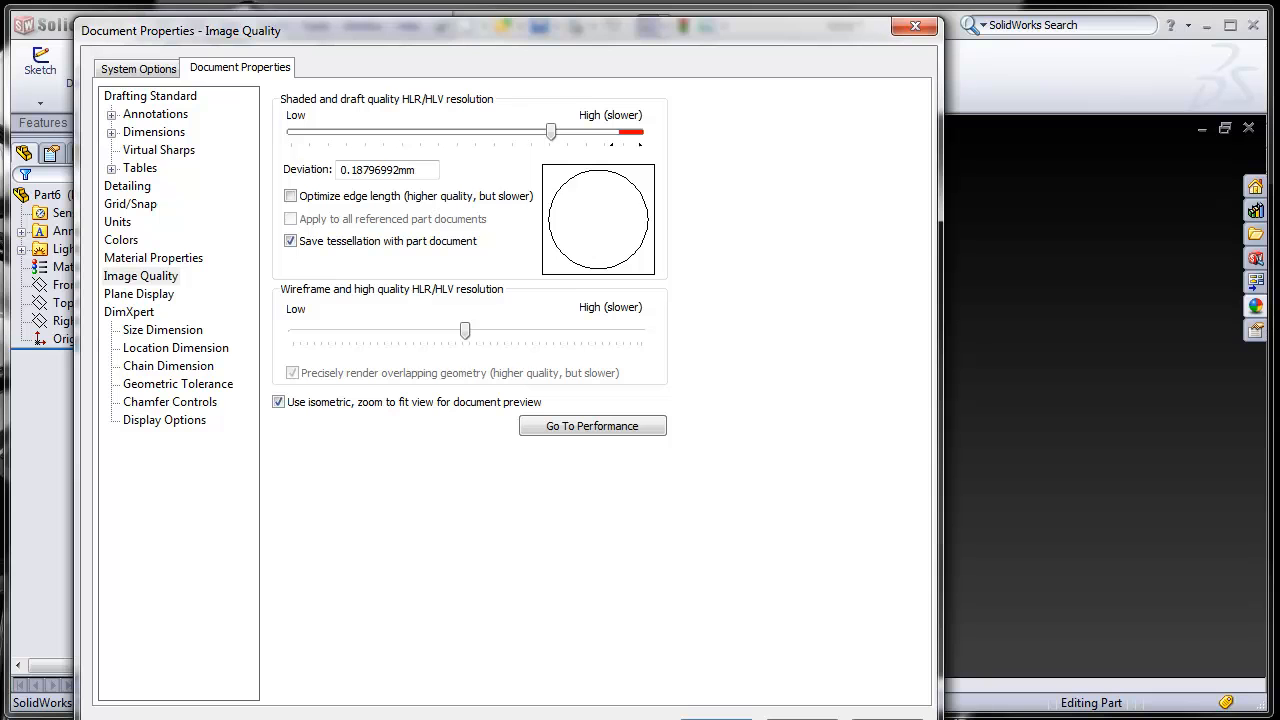
{"action": "left_click_drag", "start_coordinate": [683, 35], "coordinate": [679, 24]}
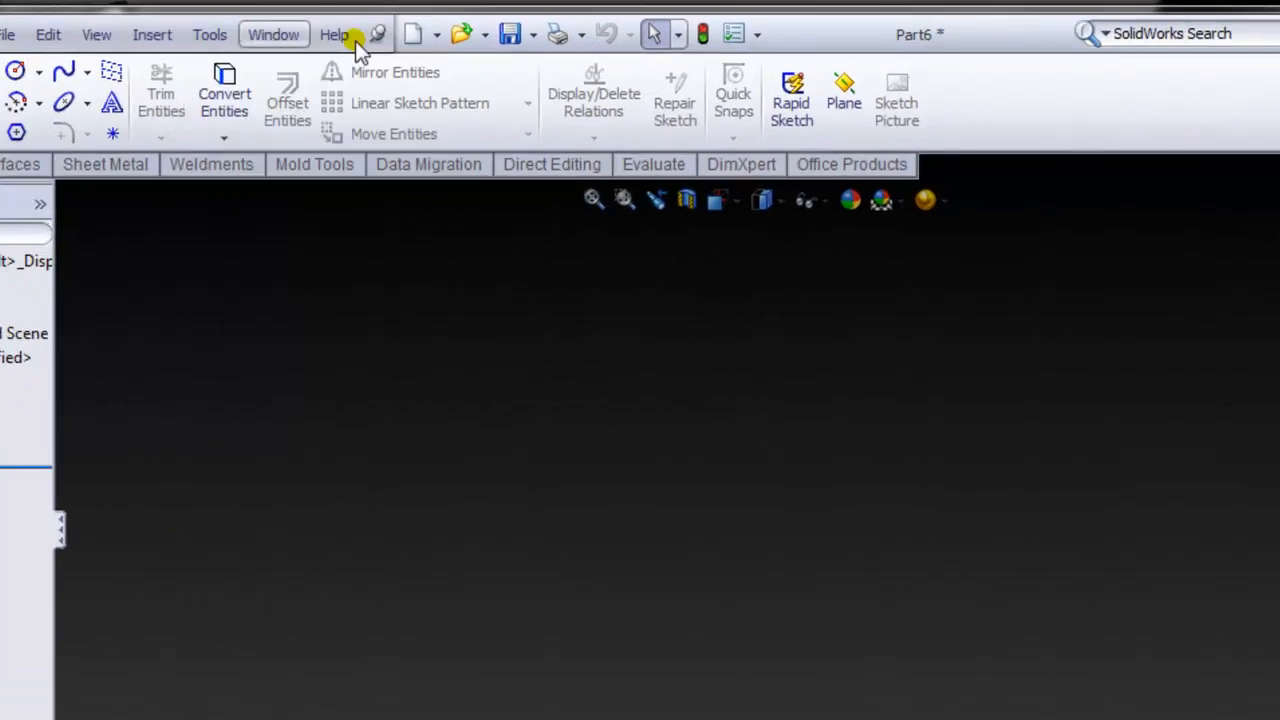
Open the interface customization settings and look over the available toolbars and their display options
{"action": "left_click", "coordinate": [362, 25]}
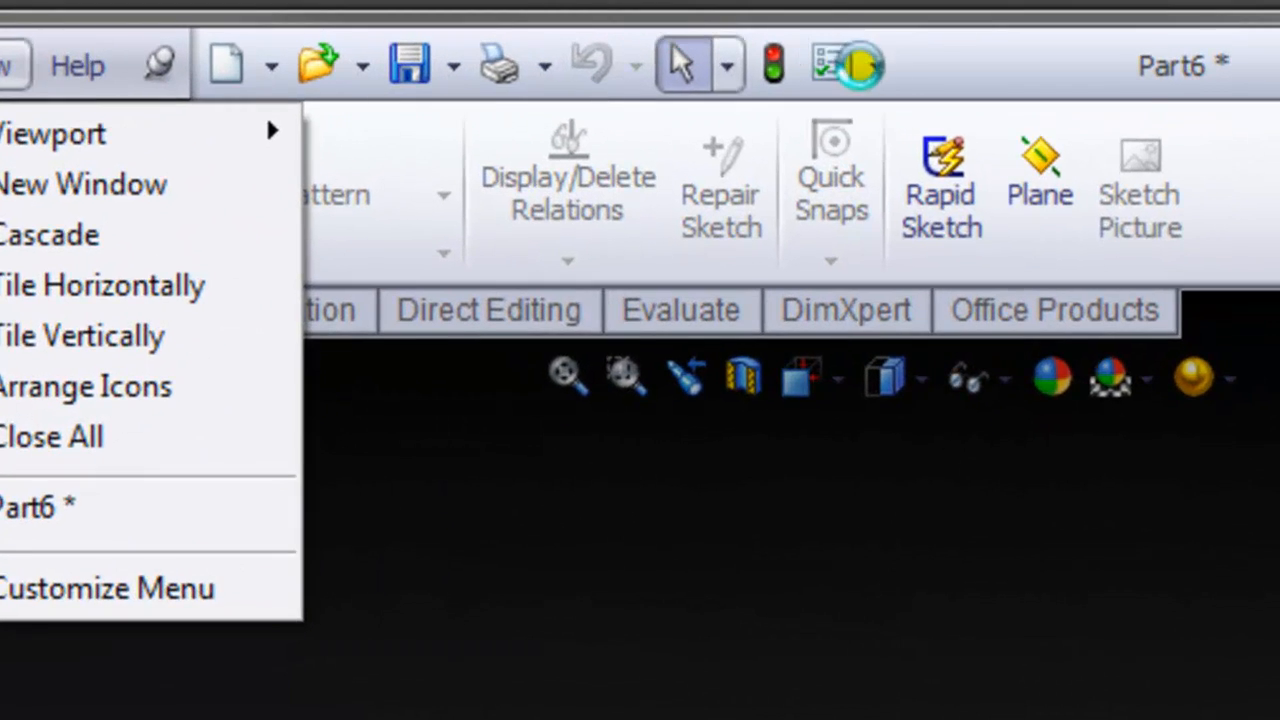
{"action": "left_click", "coordinate": [722, 27]}
{"action": "left_click", "coordinate": [917, 172]}
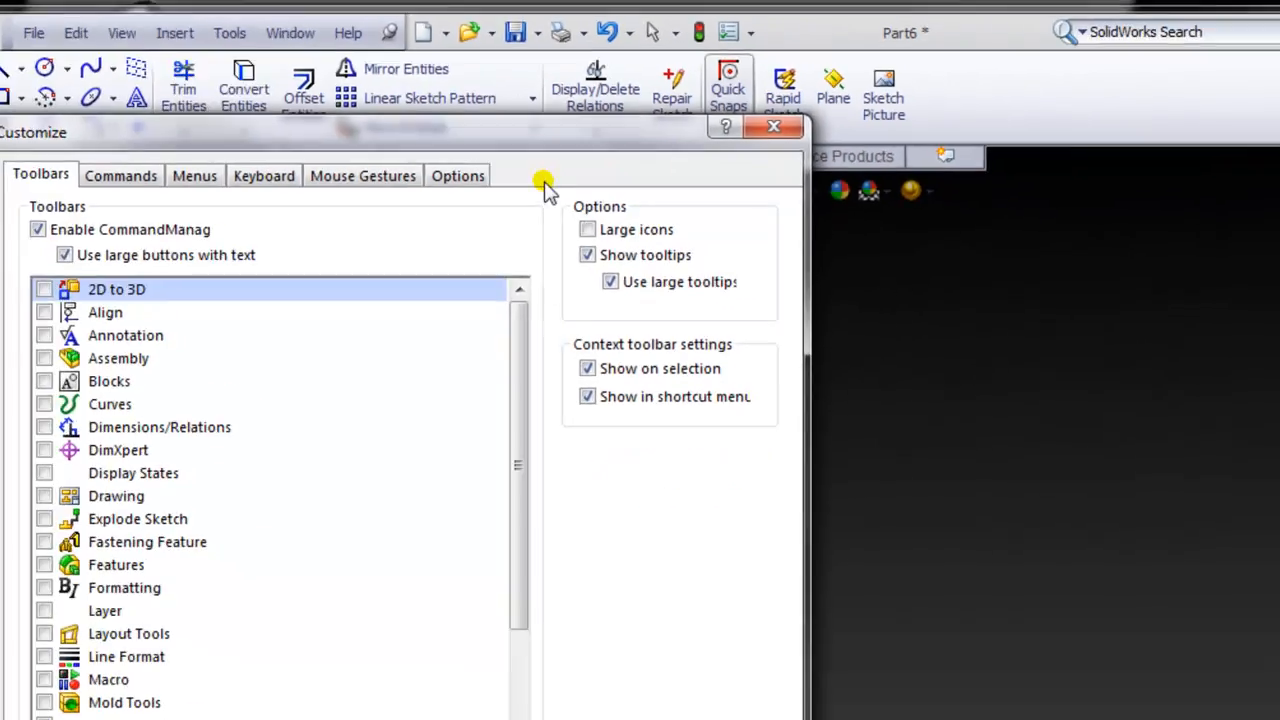
{"action": "left_click_drag", "start_coordinate": [557, 97], "coordinate": [550, 29]}
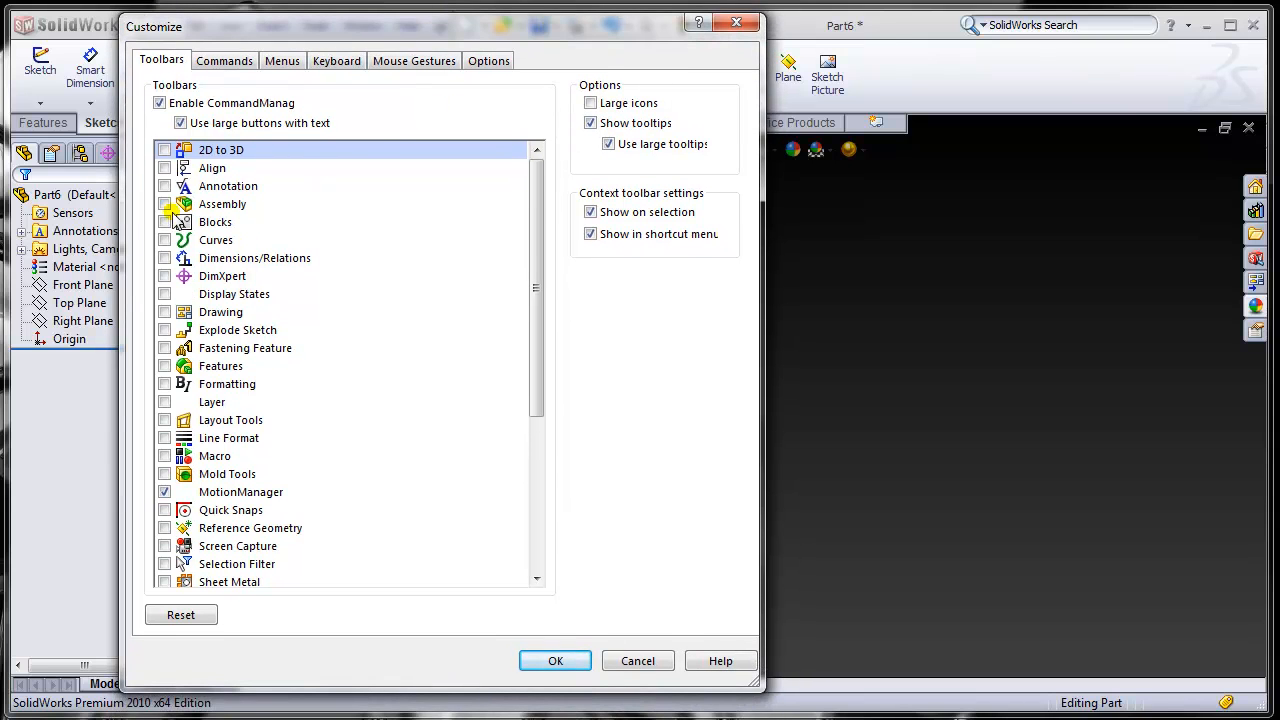
Examine the Screen Capture and Macro command categories in the customization settings, and close them
{"action": "left_click", "coordinate": [226, 64]}
{"action": "left_click", "coordinate": [187, 356]}
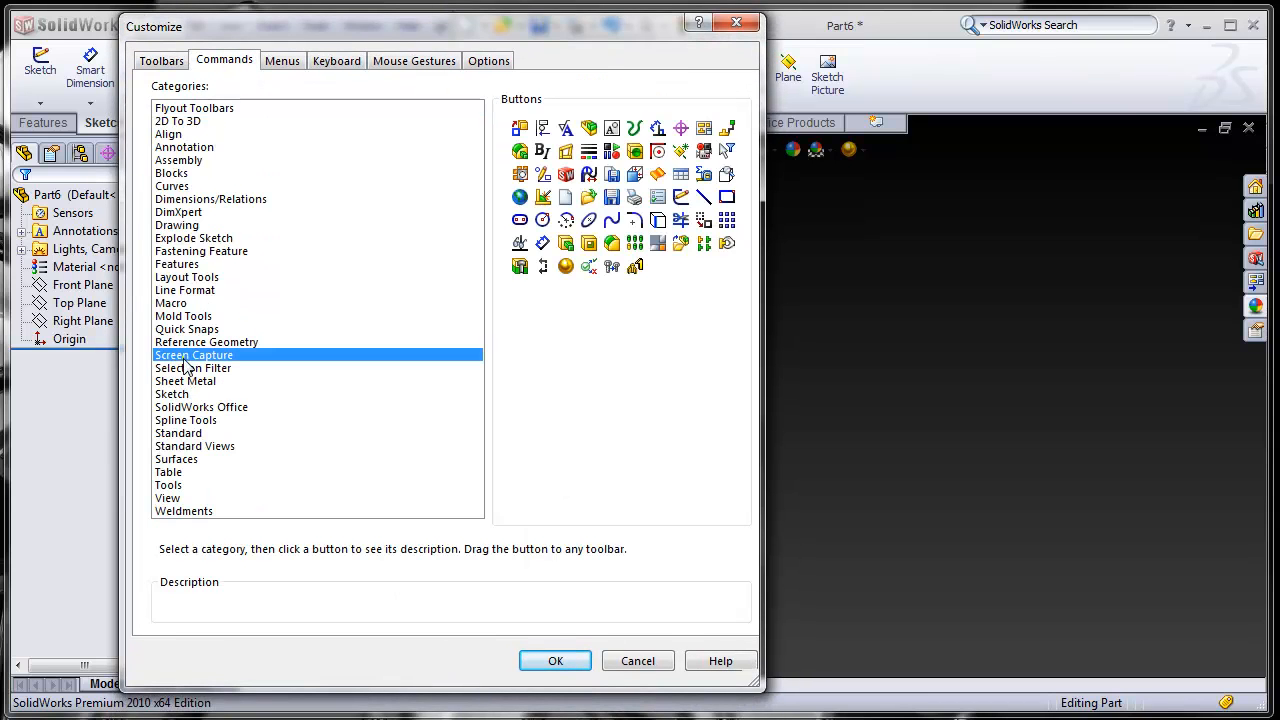
{"action": "left_click", "coordinate": [178, 304]}
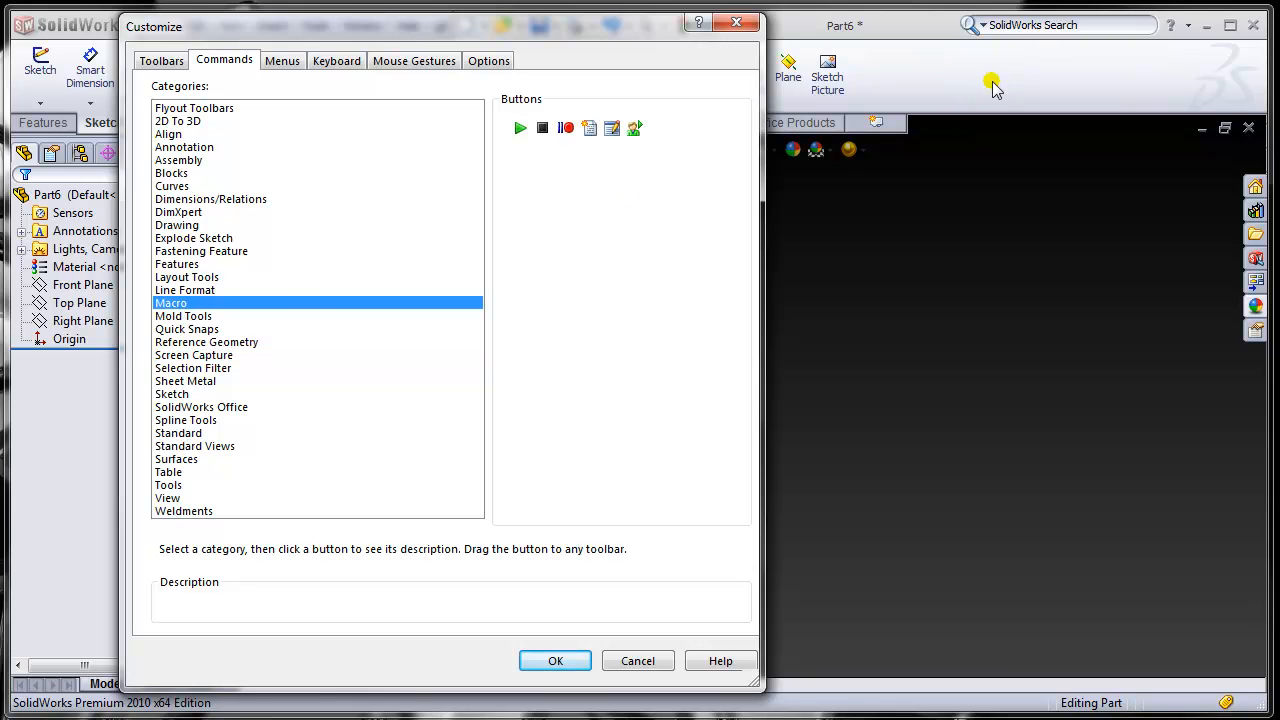
{"action": "left_click", "coordinate": [736, 24]}
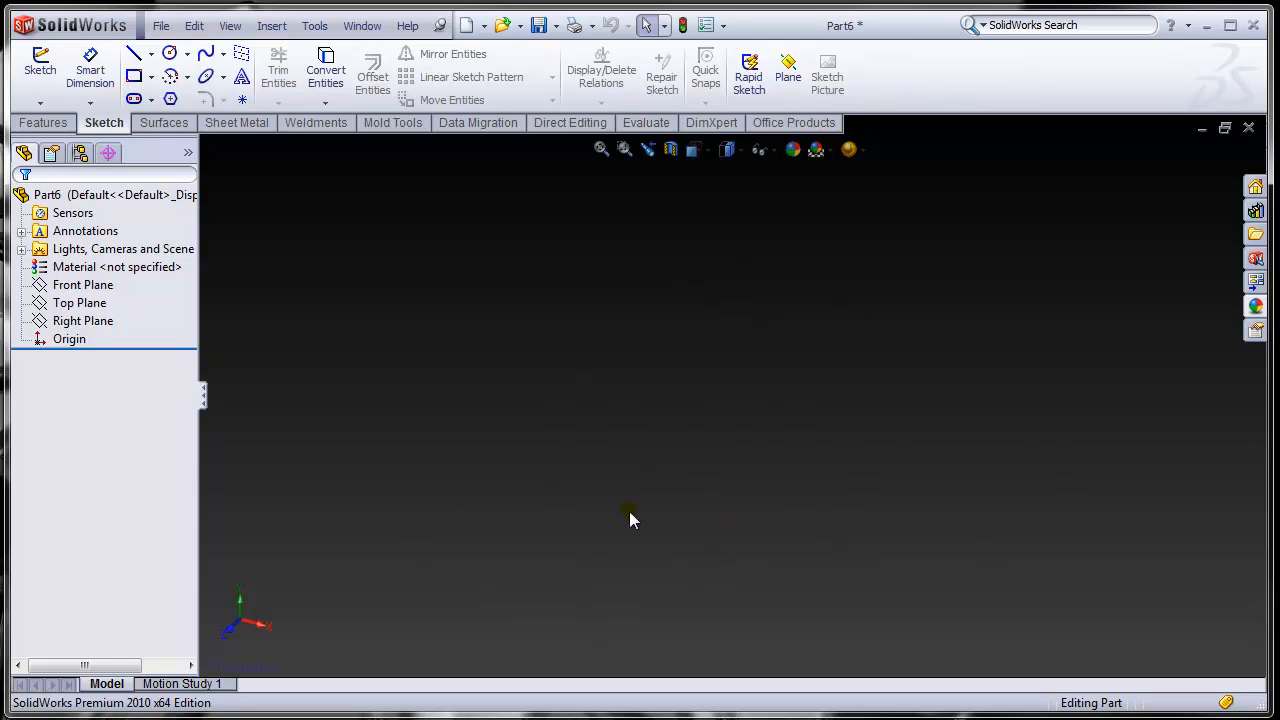
Start saving the configured part as a Part Templates (*.prtdot) file and show the full path of the SolidWorks 2010 templates folder
{"action": "left_click", "coordinate": [161, 26]}
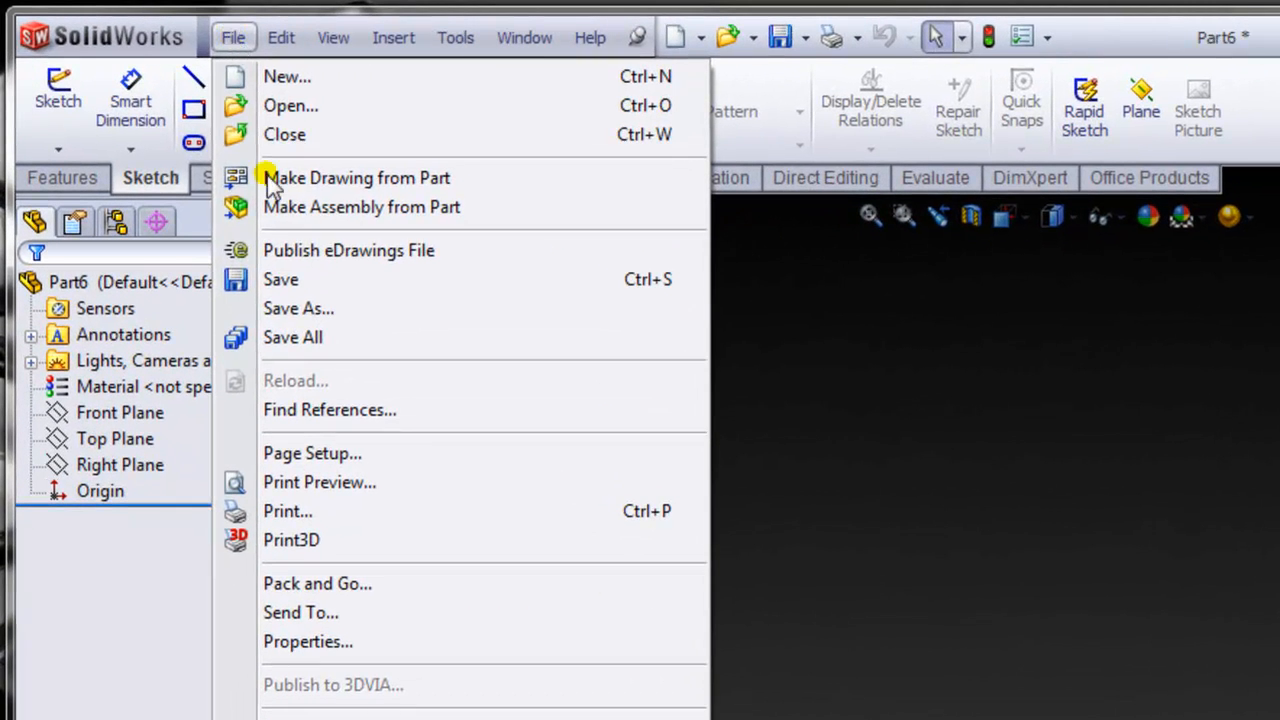
{"action": "left_click", "coordinate": [340, 312]}
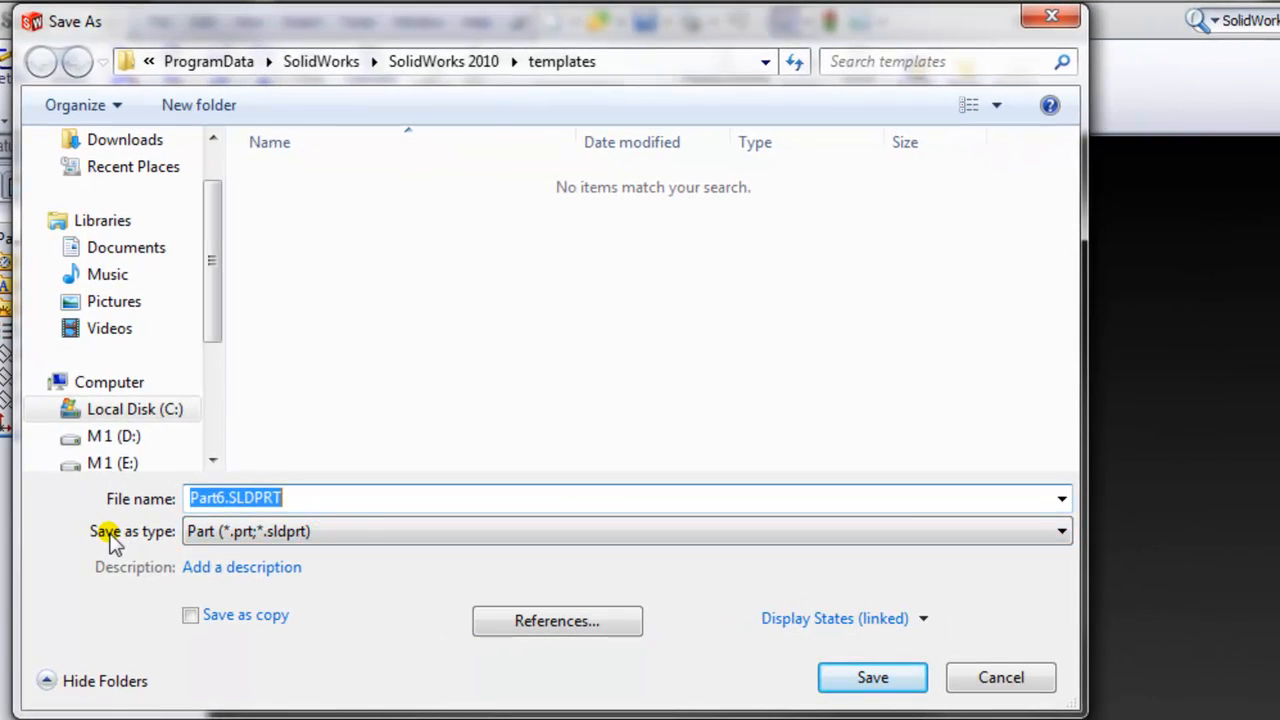
{"action": "left_click", "coordinate": [361, 531]}
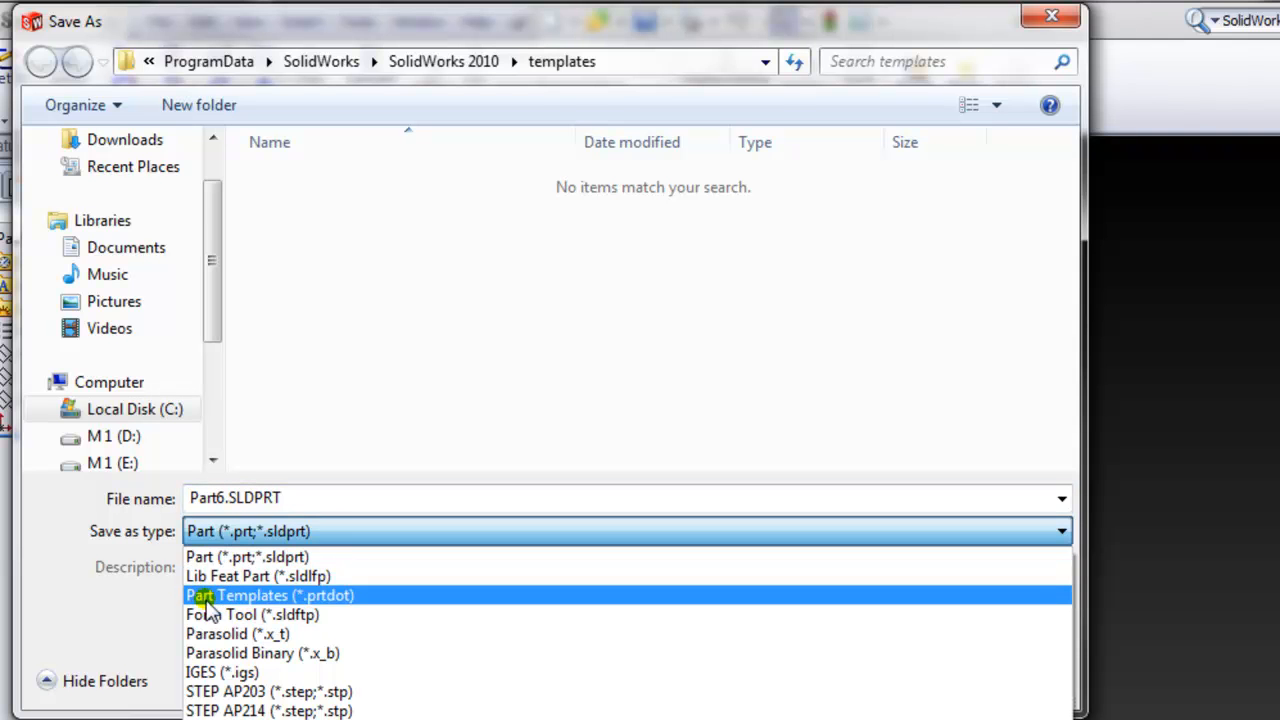
{"action": "left_click", "coordinate": [335, 597]}
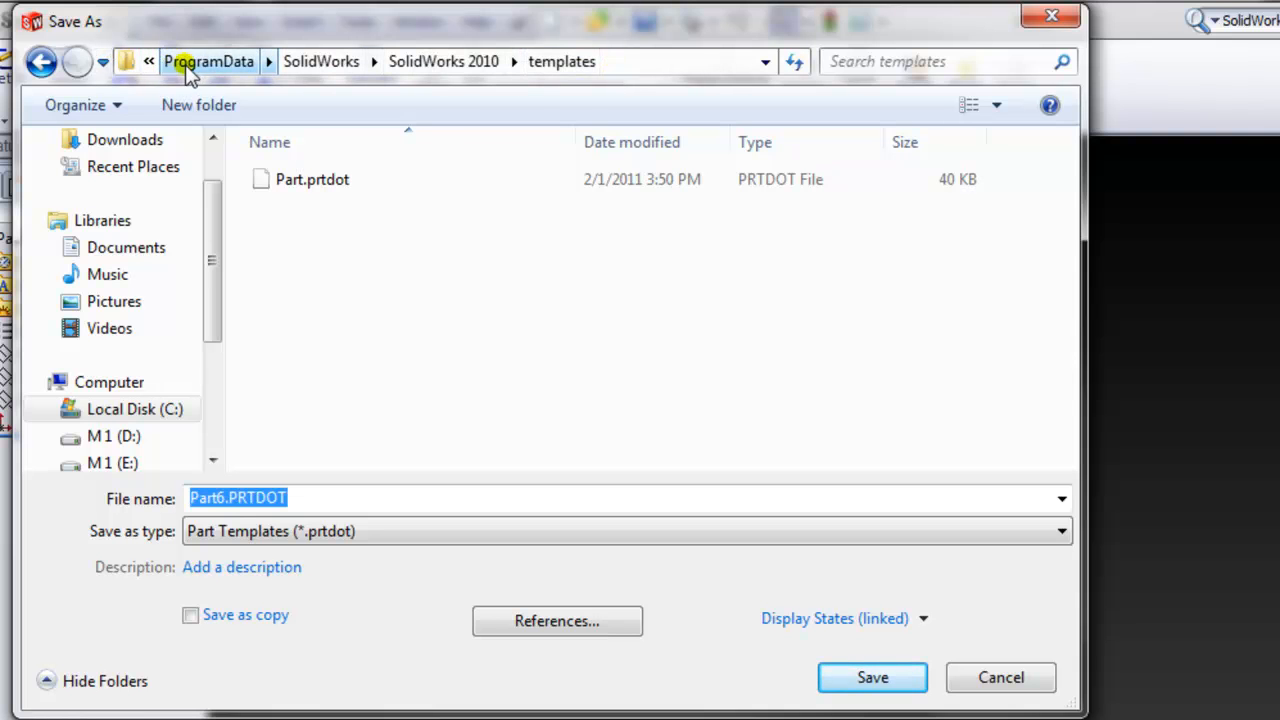
{"action": "left_click", "coordinate": [629, 62]}
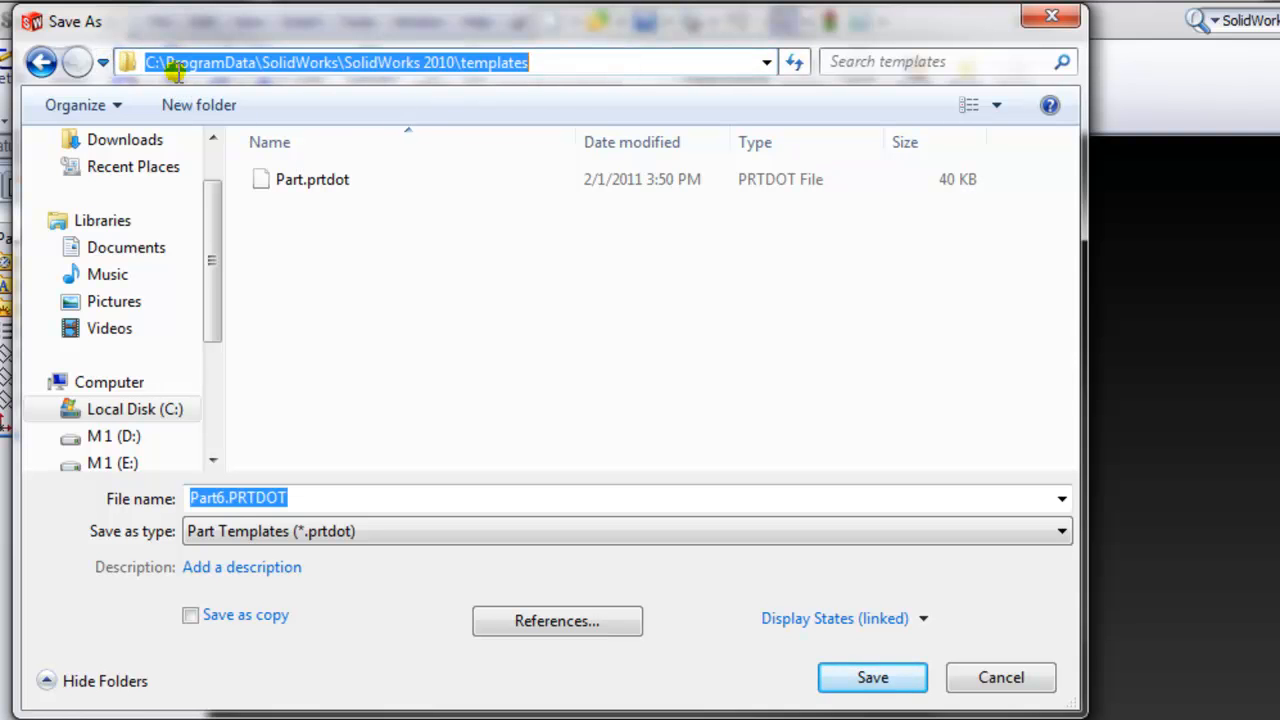
{"action": "left_click", "coordinate": [545, 62]}
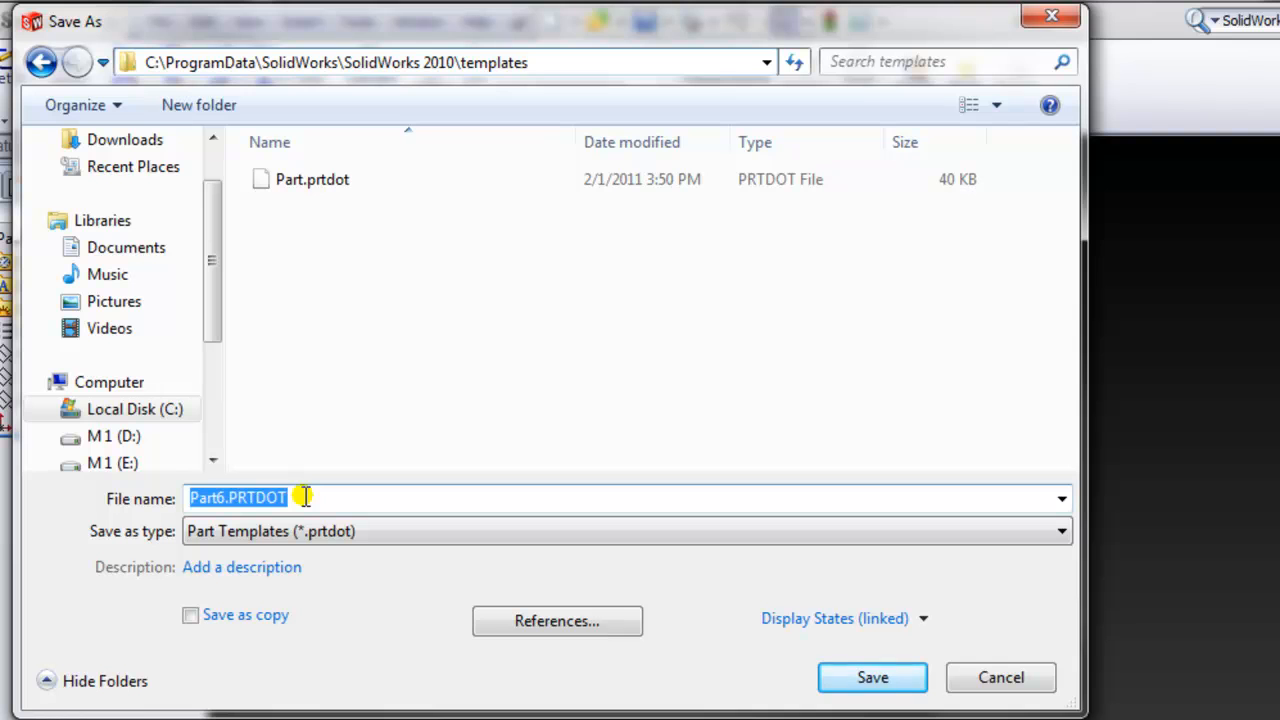
{"action": "type", "text": "Mila"}
{"action": "key", "text": "BackSpace"}
{"action": "key", "text": "BackSpace"}
{"action": "key", "text": "BackSpace"}
{"action": "key", "text": "BackSpace"}
Name the template file with the author's first name in possessive form followed by "templet" and save it
{"action": "left_click", "coordinate": [311, 494]}
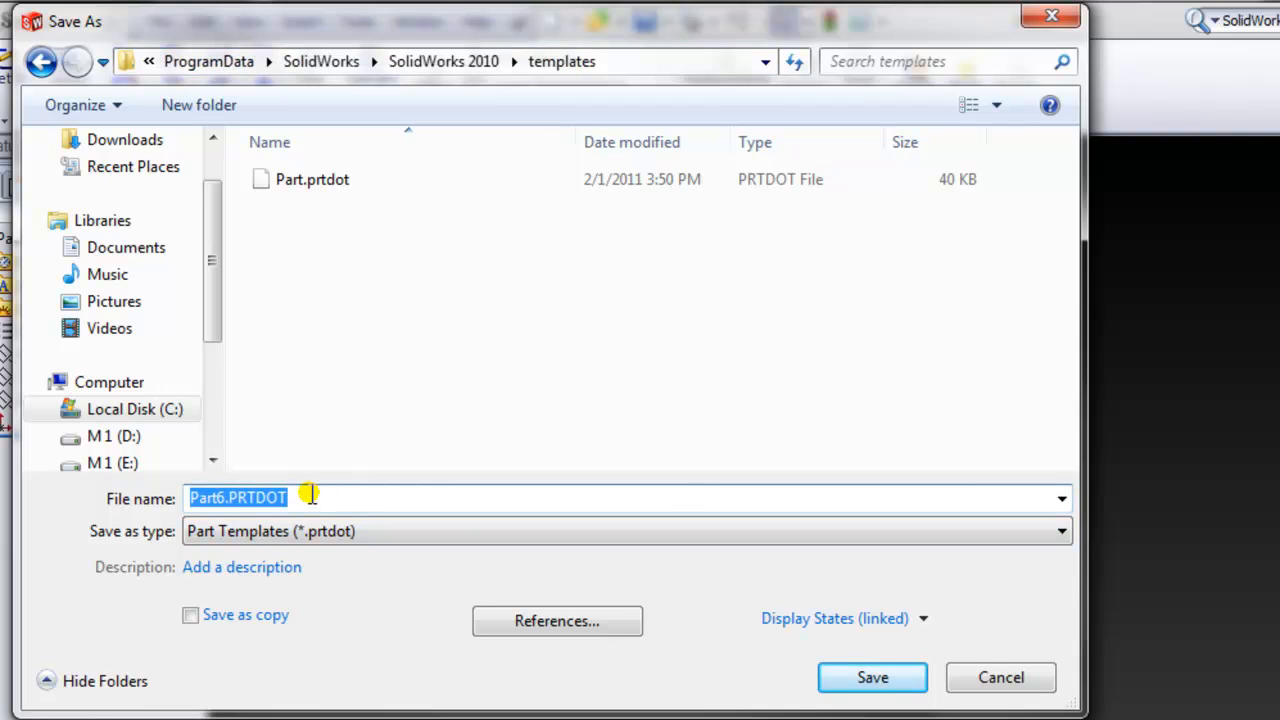
{"action": "type", "text": "Milan"}
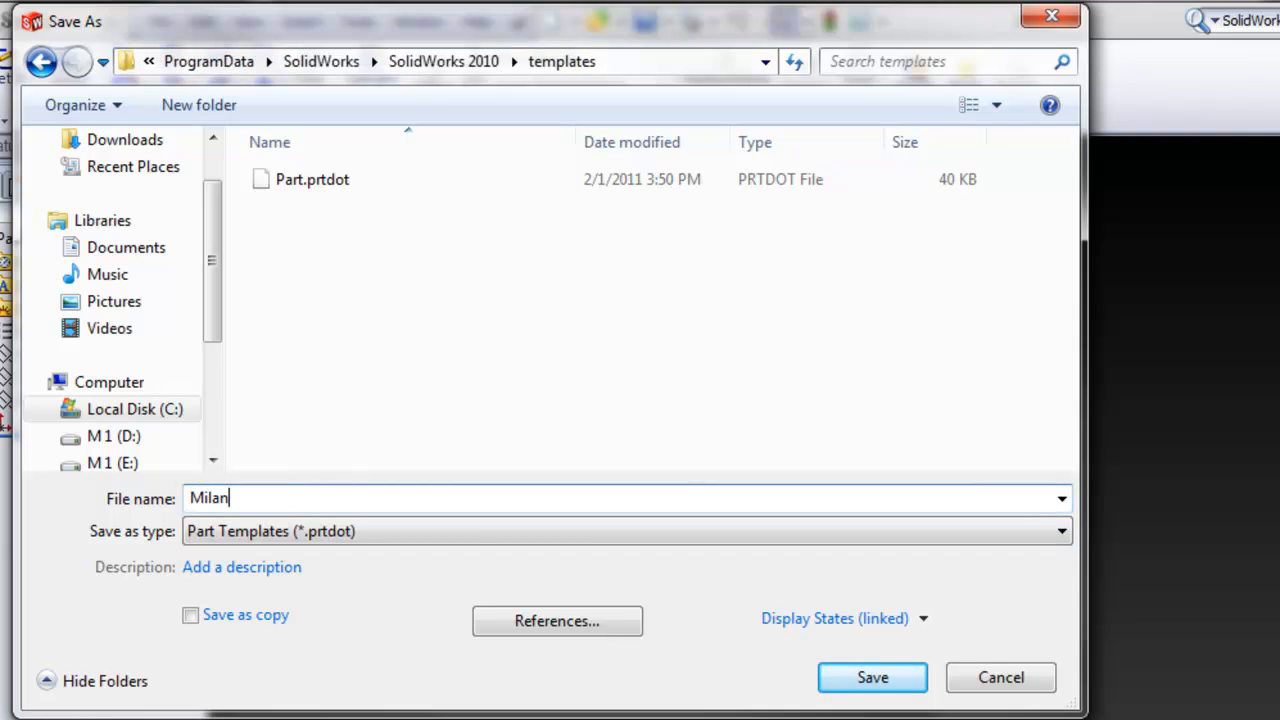
{"action": "type", "text": "'s templet"}
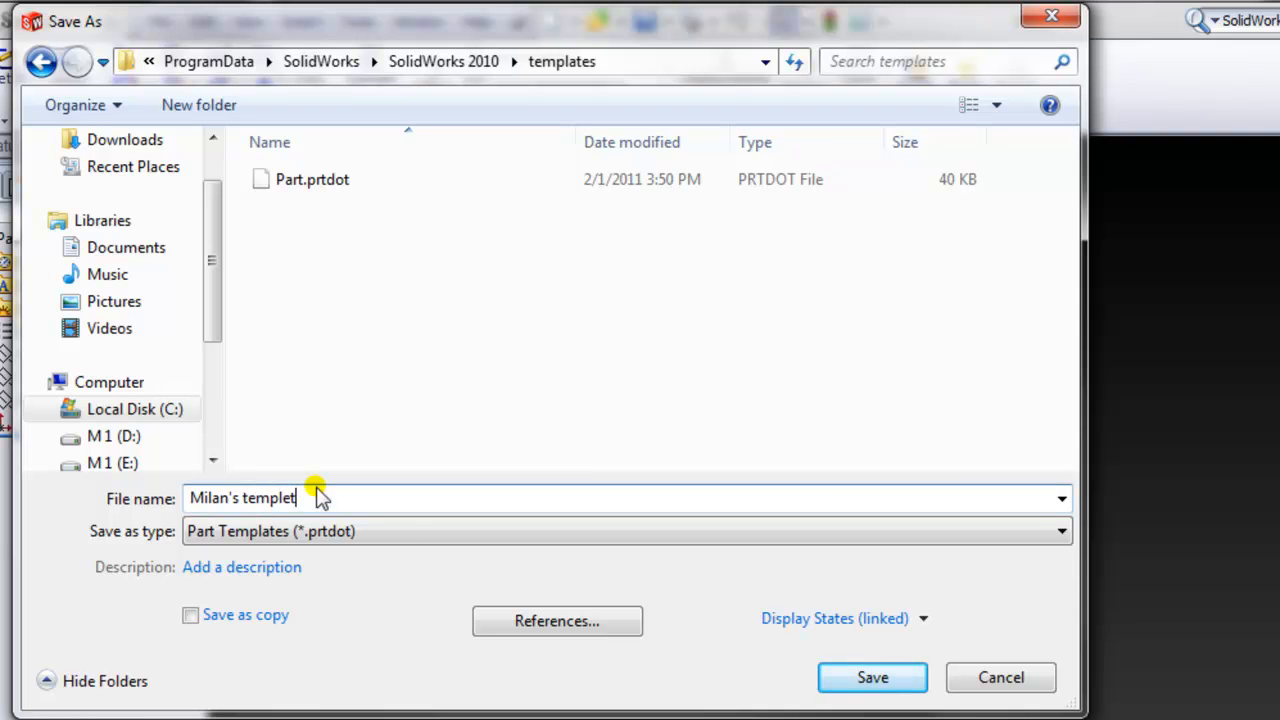
{"action": "left_click", "coordinate": [840, 680]}
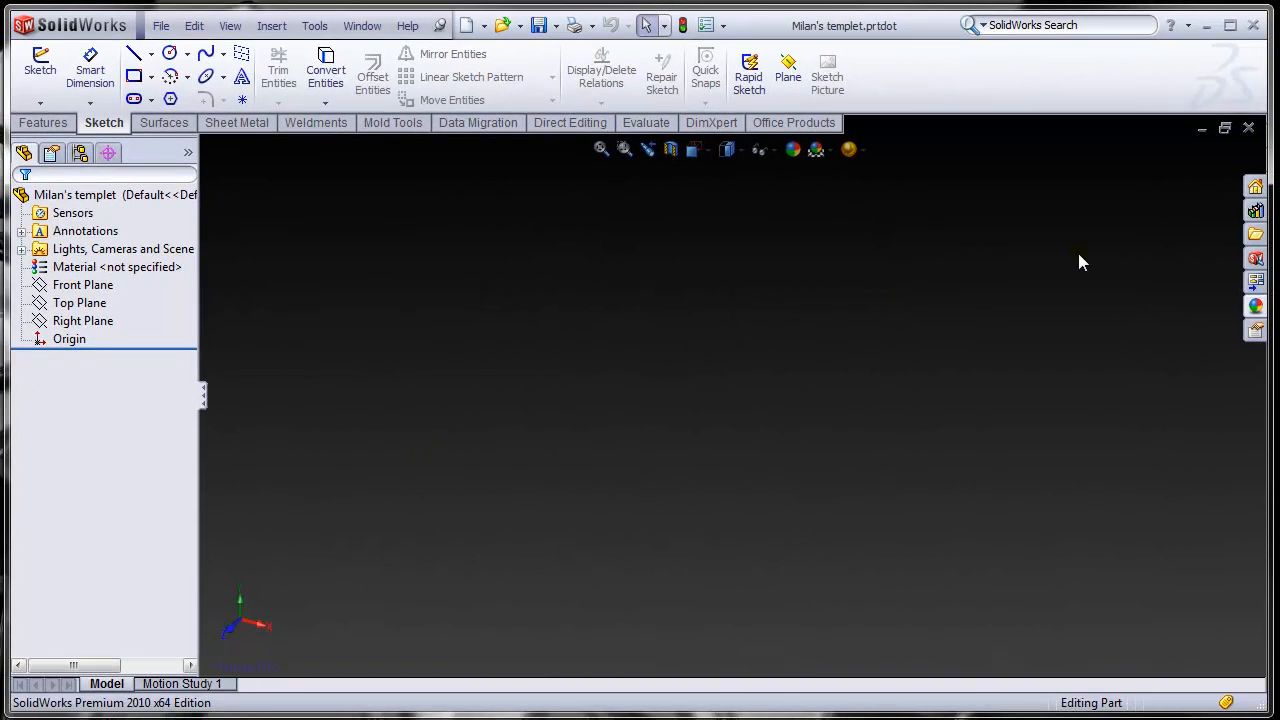
Close the saved template document and begin a new document to show the available templates
{"action": "left_click", "coordinate": [1248, 128]}
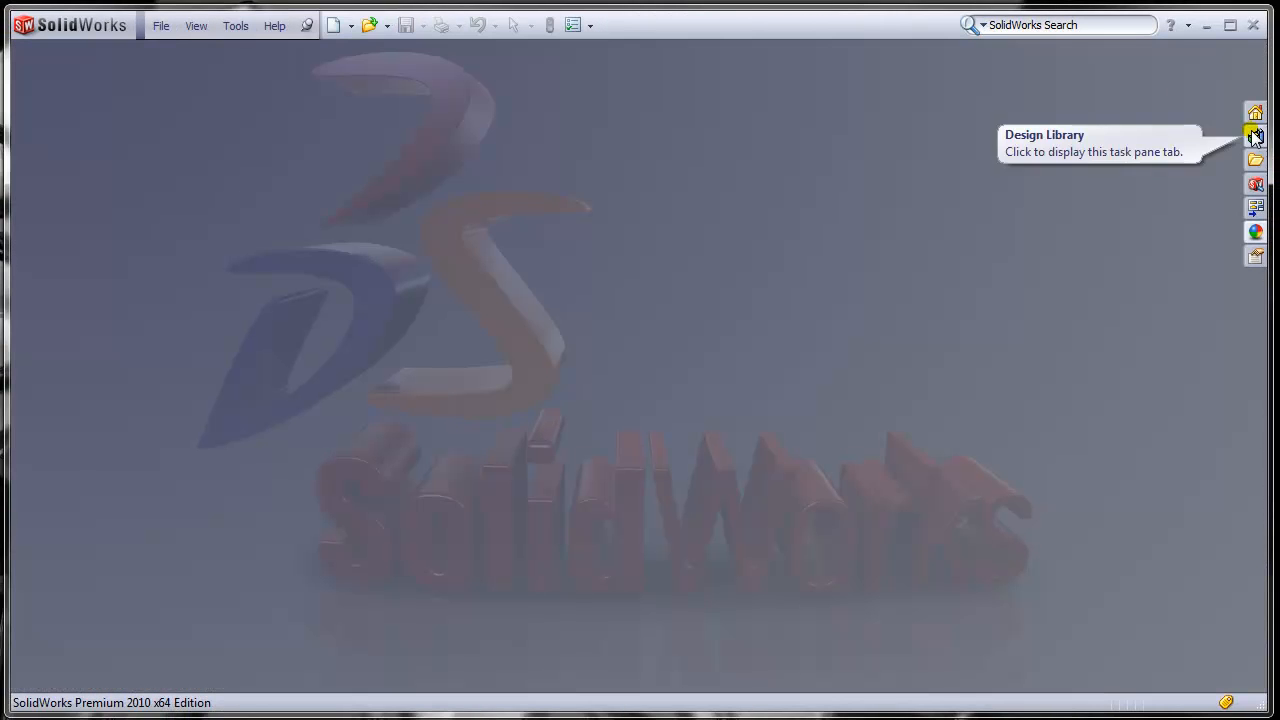
{"action": "left_click", "coordinate": [160, 25]}
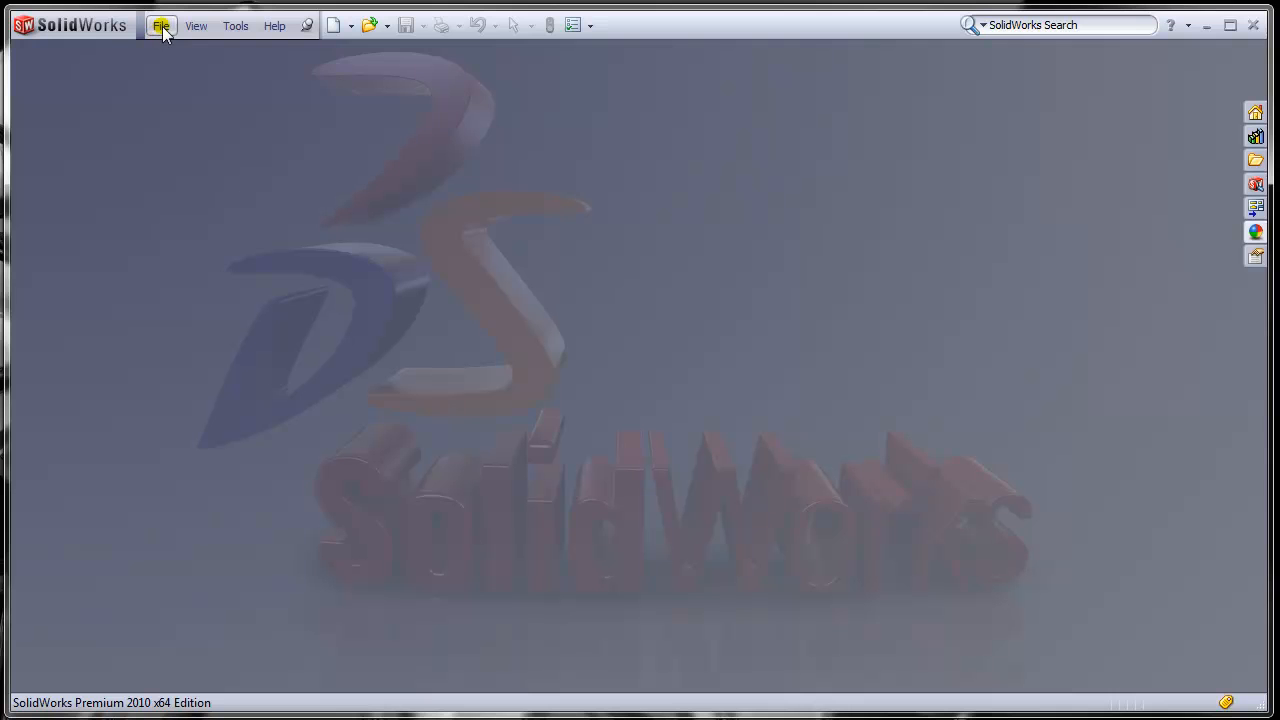
{"action": "mouse_move", "coordinate": [185, 36]}
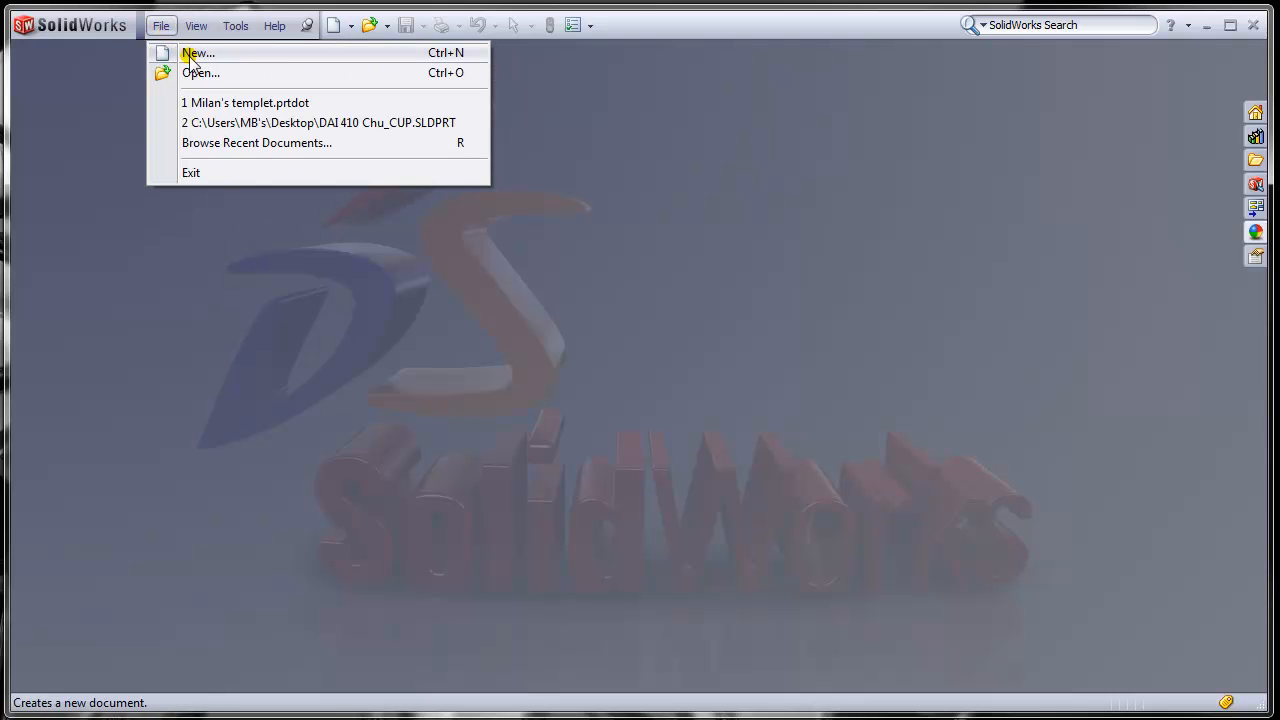
{"action": "left_click", "coordinate": [196, 55]}
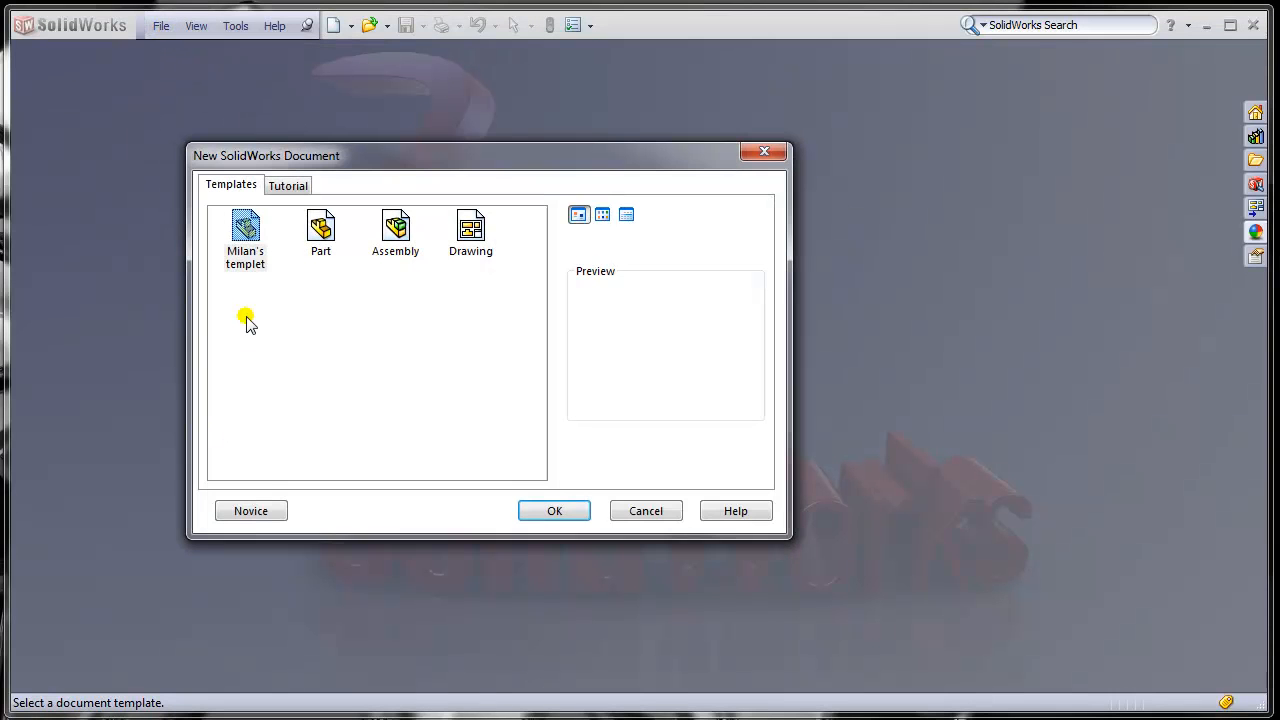
Switch the new-document dialog to Novice mode and back to Advanced, and create a part from the newly saved custom template
{"action": "left_click", "coordinate": [240, 512]}
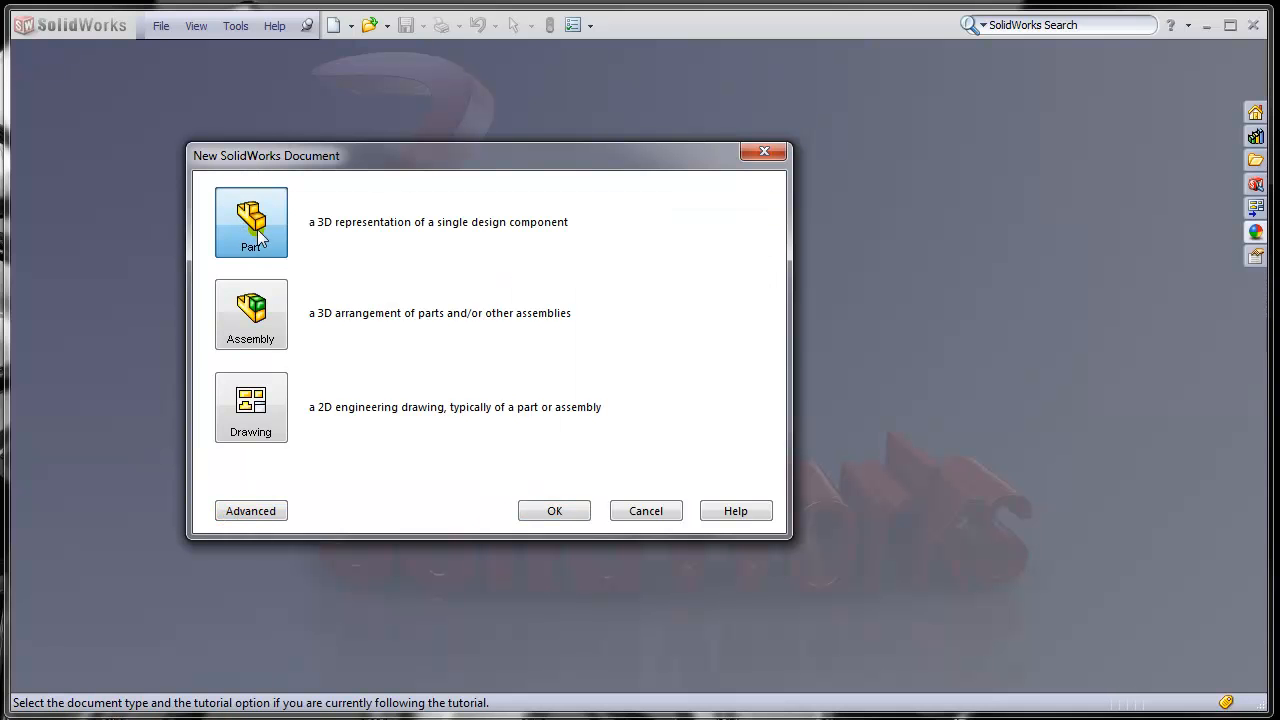
{"action": "left_click", "coordinate": [250, 516]}
{"action": "left_click", "coordinate": [245, 236]}
{"action": "left_click", "coordinate": [561, 513]}
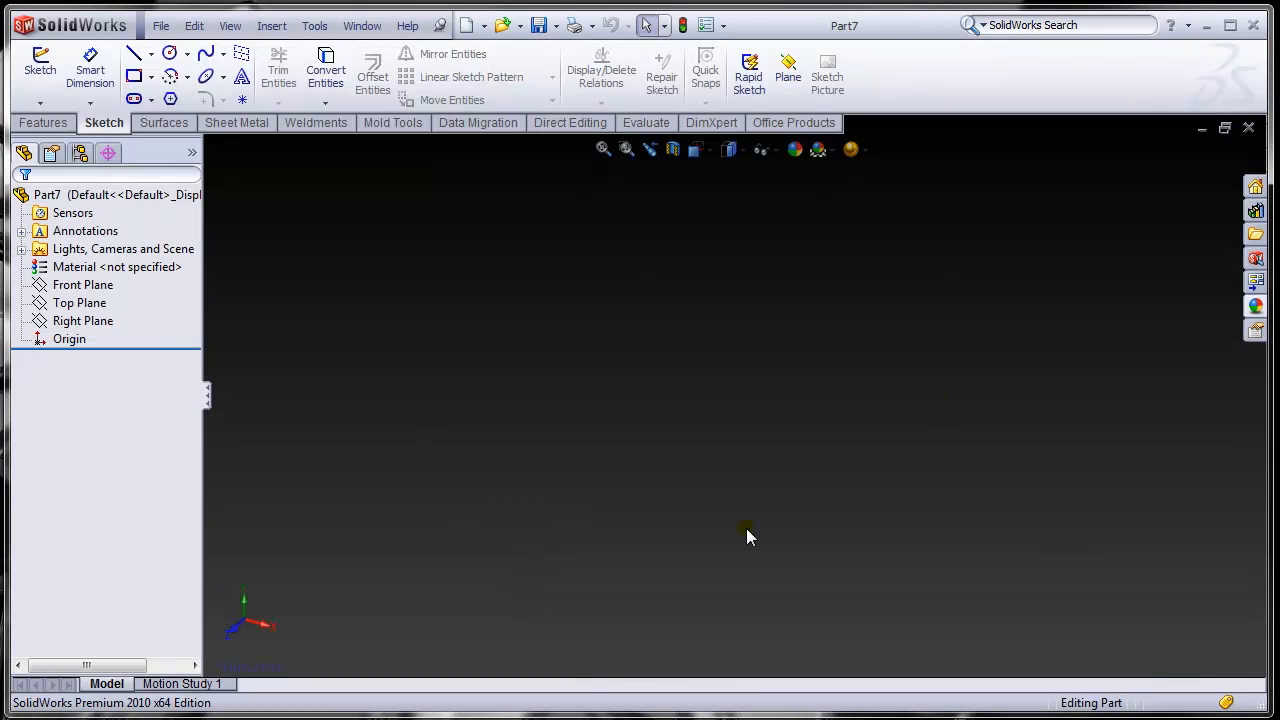